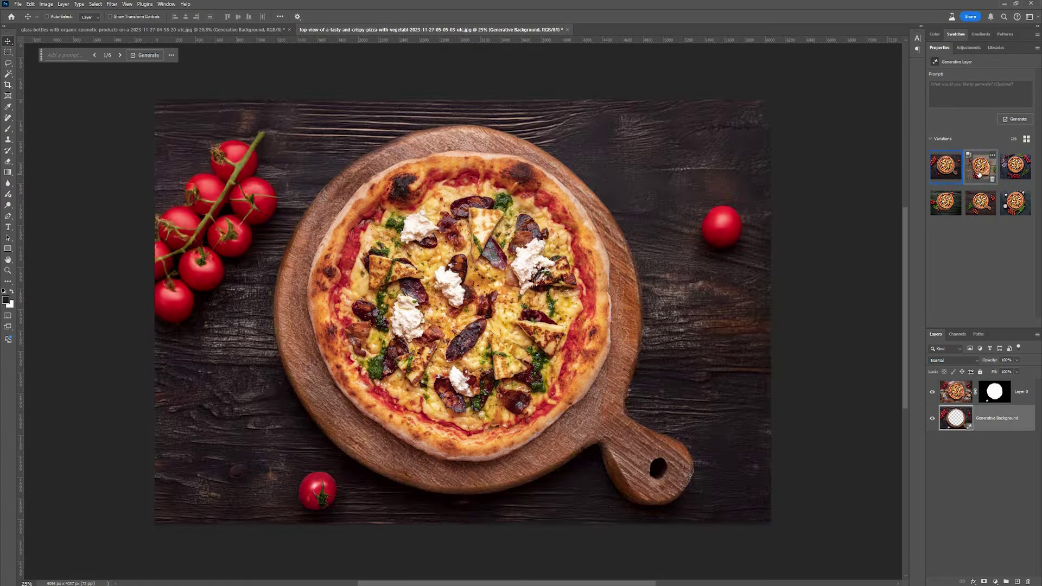
Apply the dark wood background with tomato vine to the pizza photo
{"action": "left_click", "coordinate": [1014, 172]}
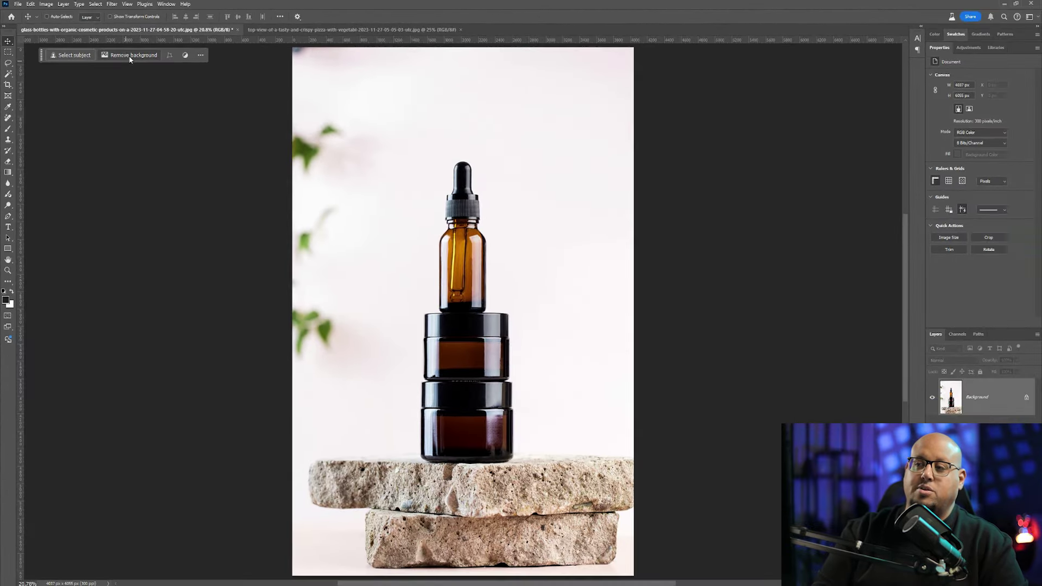
Remove the bottles' original background and generate a new one with an empty prompt
{"action": "left_click", "coordinate": [522, 230]}
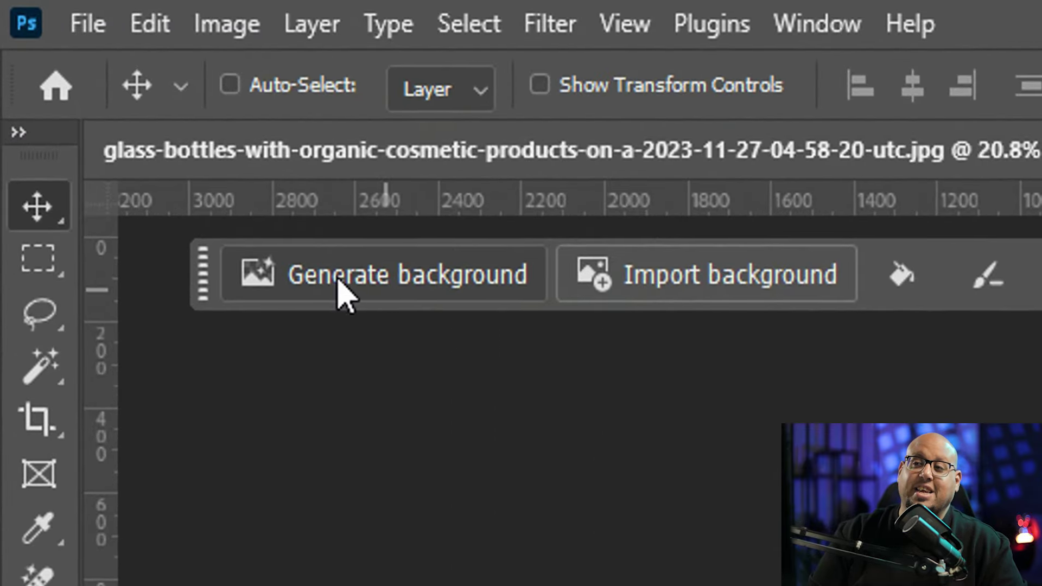
{"action": "left_click", "coordinate": [339, 279]}
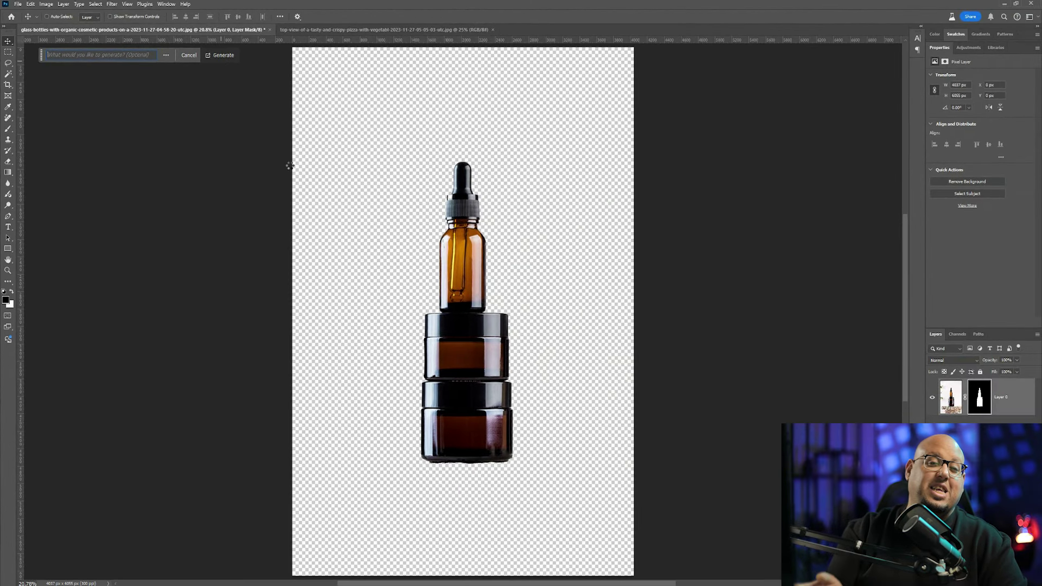
{"action": "key", "text": "Return"}
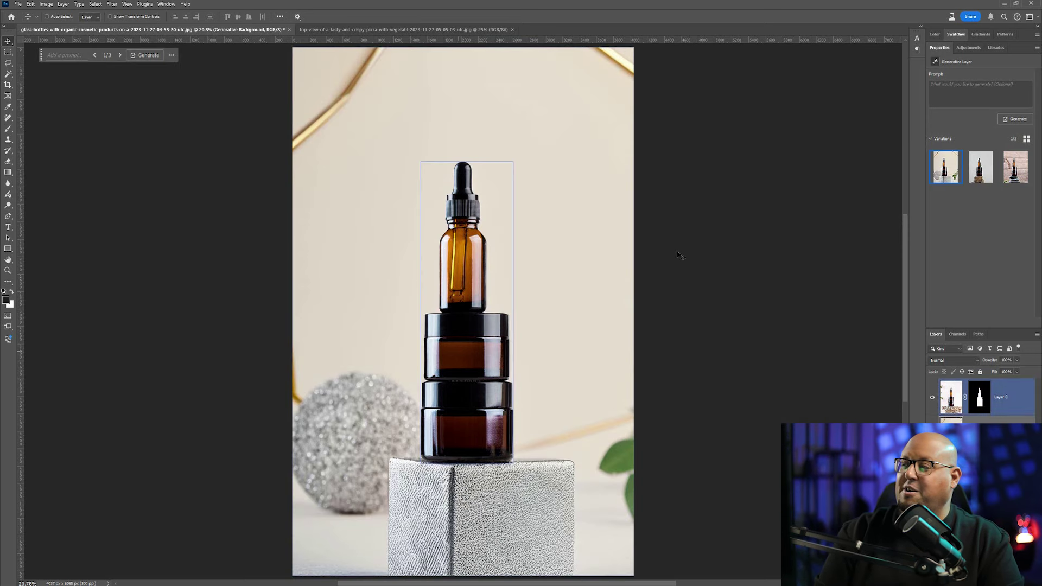
Compare bottle background variations, generate three more, and show the grey backdrop with brown stones
{"action": "left_click", "coordinate": [981, 179]}
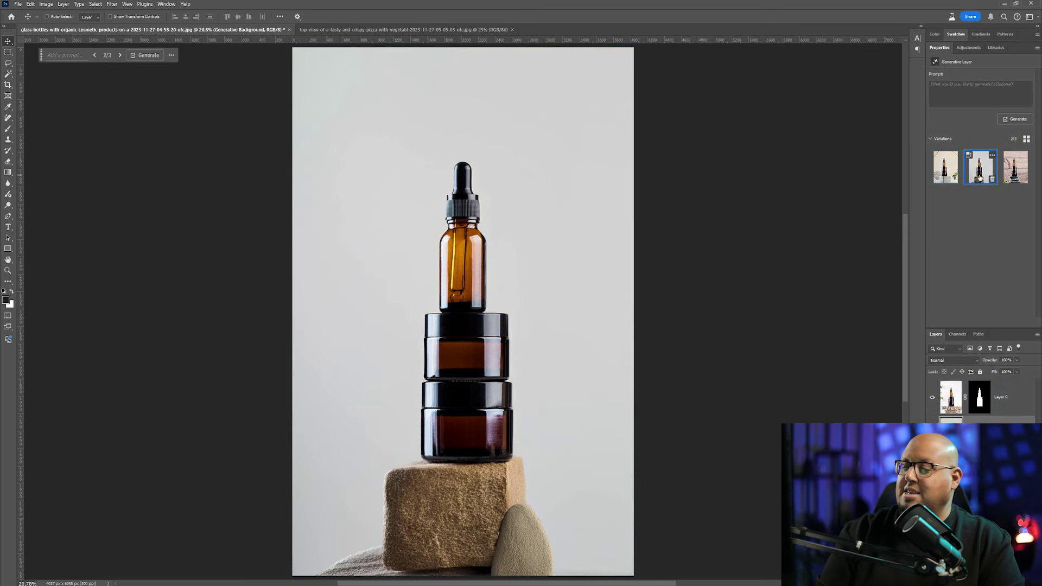
{"action": "left_click", "coordinate": [1013, 170]}
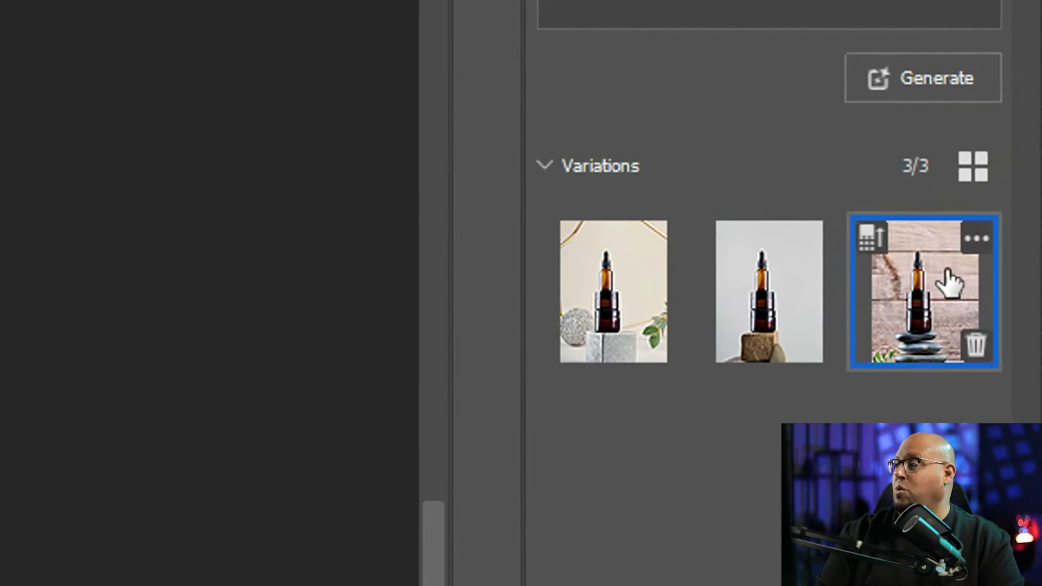
{"action": "left_click", "coordinate": [926, 82]}
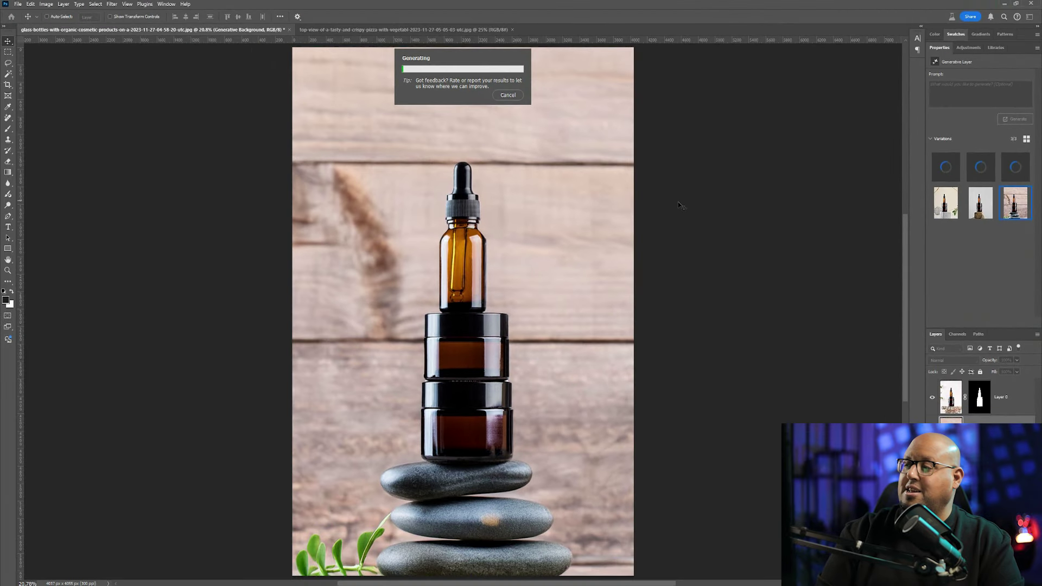
{"action": "left_click", "coordinate": [977, 174]}
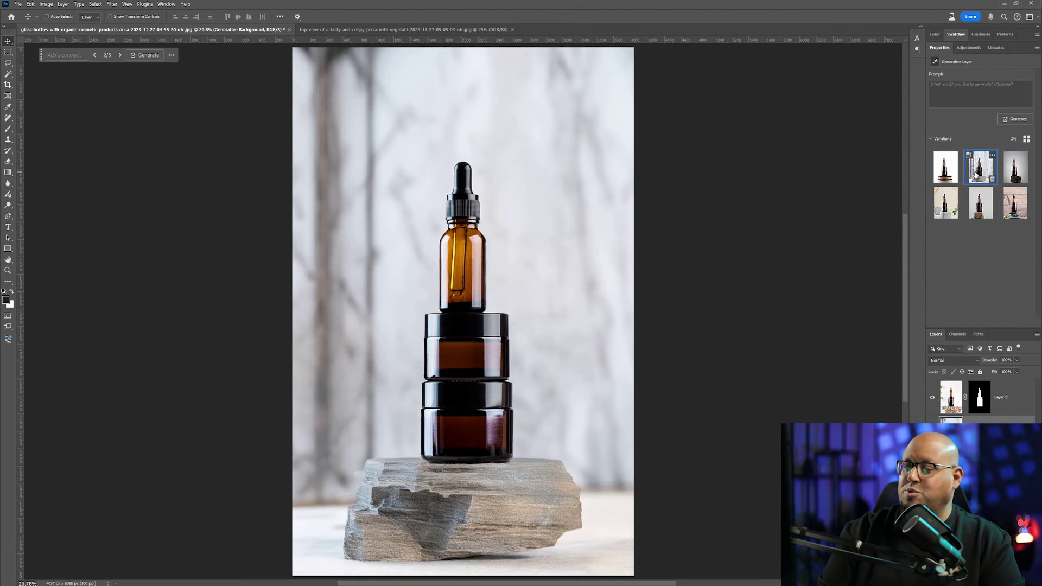
{"action": "left_click", "coordinate": [1011, 172]}
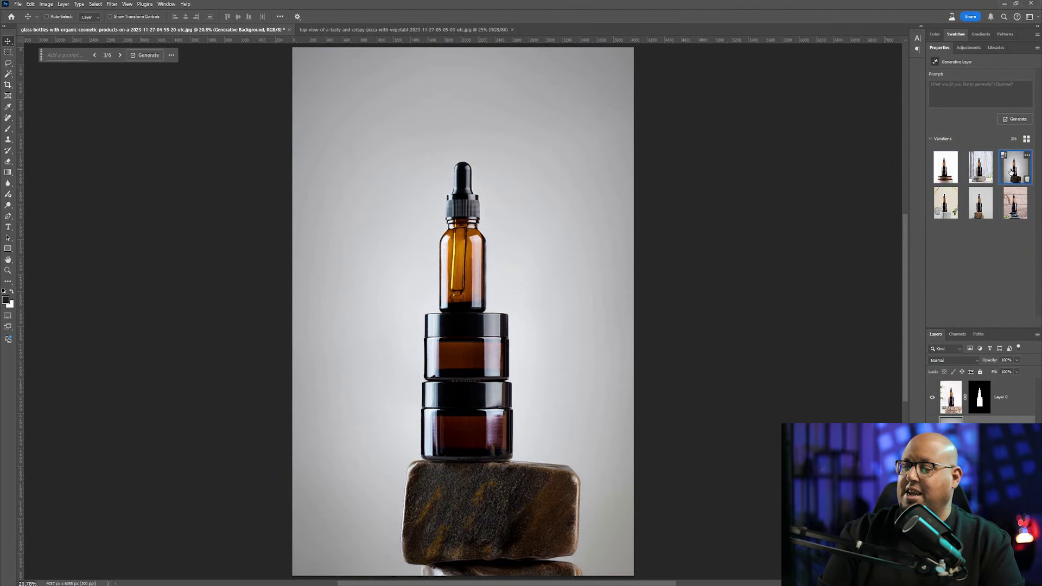
{"action": "left_click", "coordinate": [959, 89]}
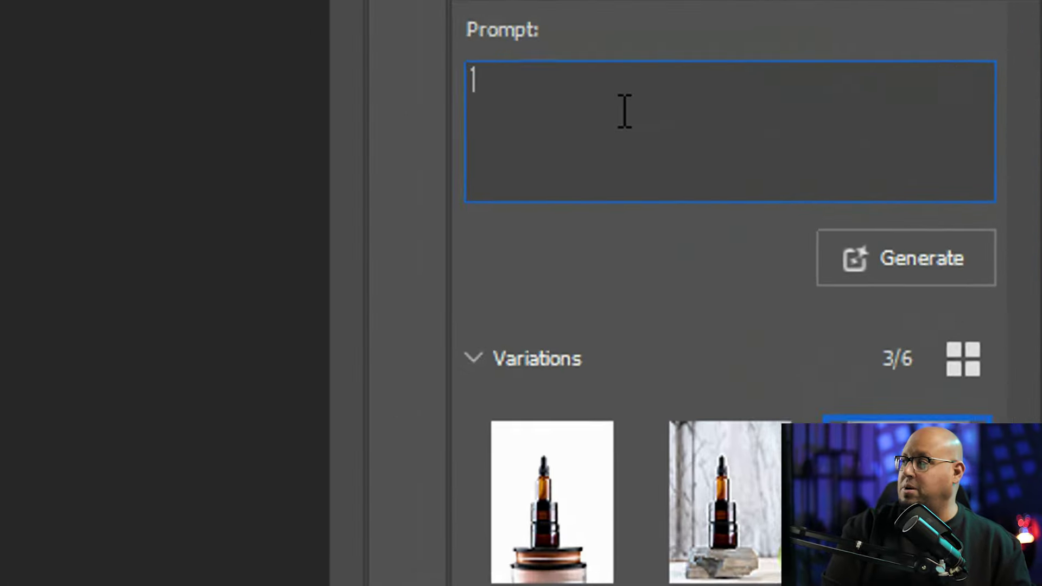
Generate bottle backgrounds from the Arabic prompt 'على البحر' and compare the sea variations
{"action": "type", "text": "على البحر"}
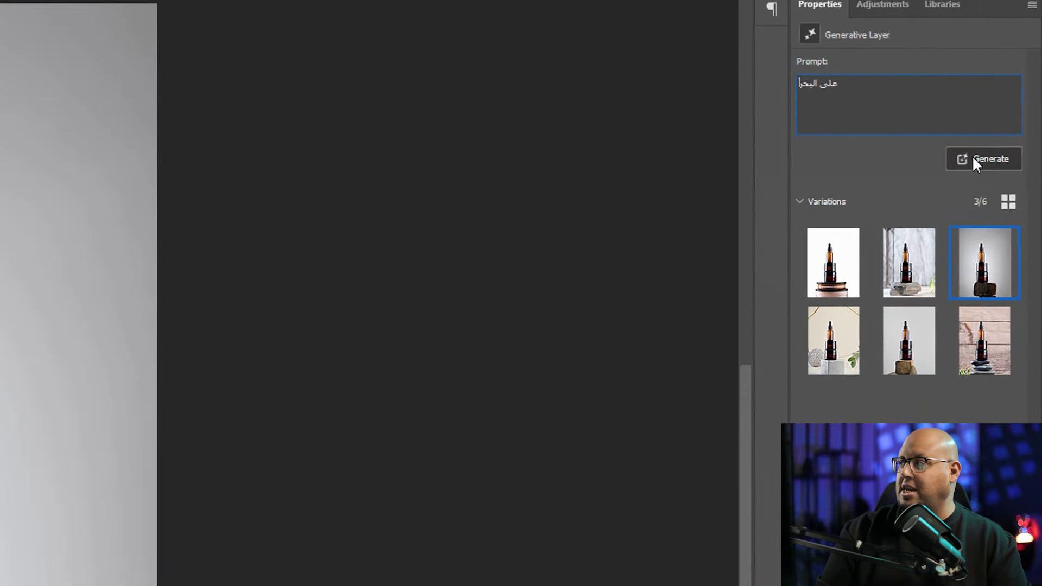
{"action": "left_click", "coordinate": [973, 158]}
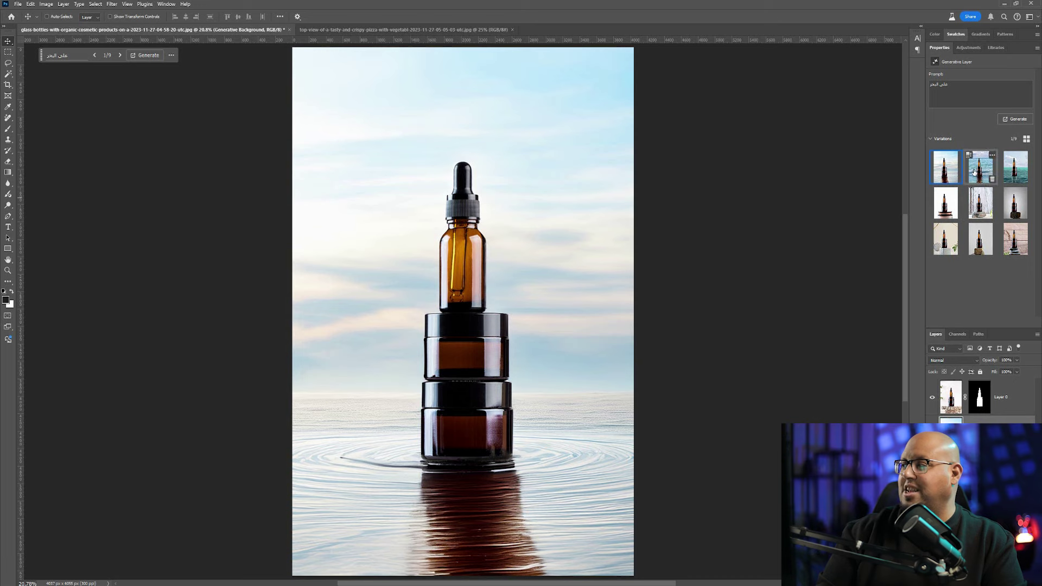
{"action": "left_click", "coordinate": [974, 172]}
{"action": "left_click", "coordinate": [1009, 172]}
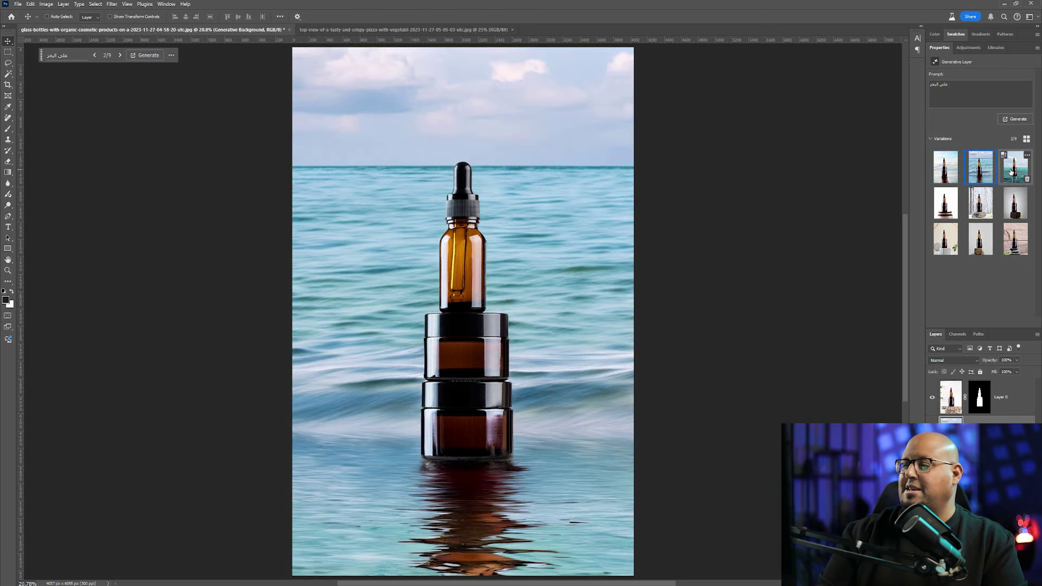
{"action": "mouse_move", "coordinate": [1014, 167]}
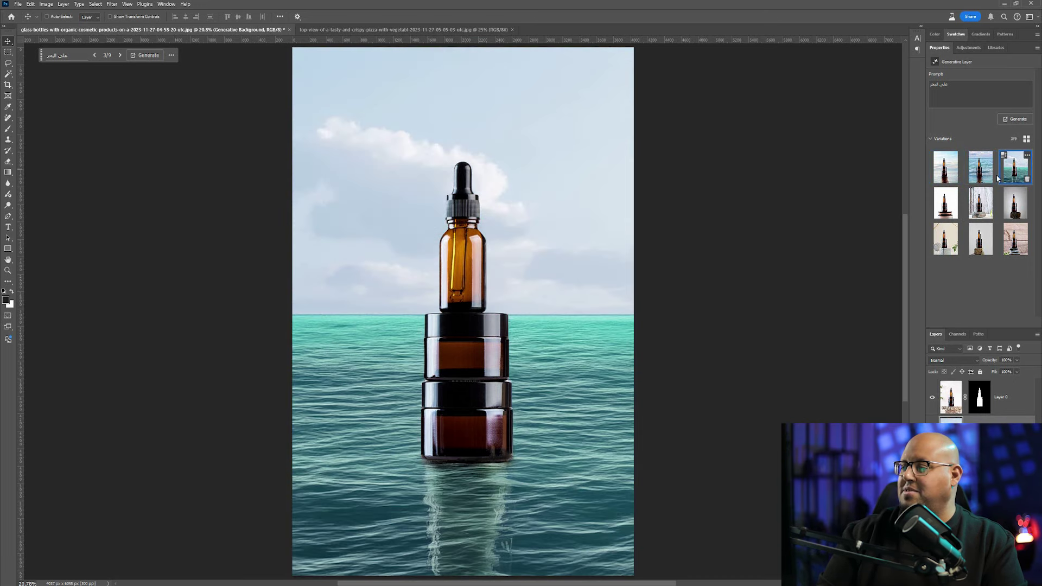
{"action": "left_click", "coordinate": [945, 178]}
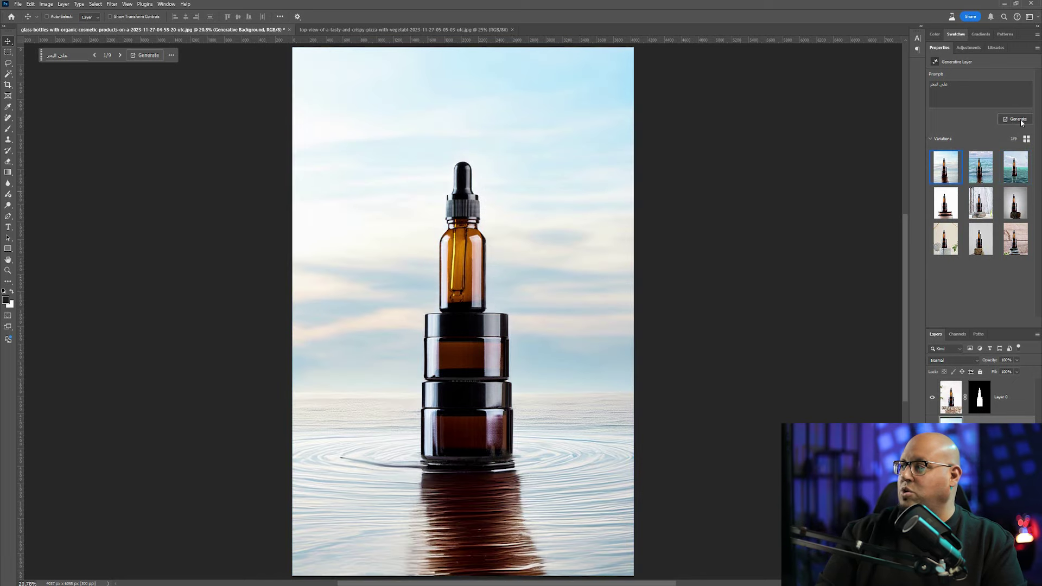
Generate three more sea variations, keep the seaside rock, and return to the pizza photo
{"action": "left_click", "coordinate": [1015, 120]}
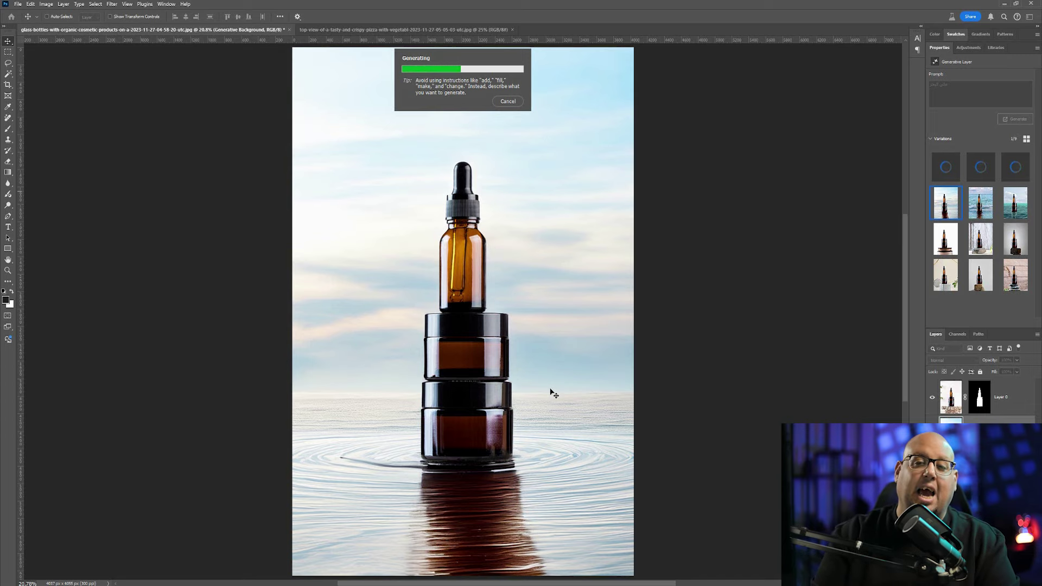
{"action": "left_click", "coordinate": [985, 175]}
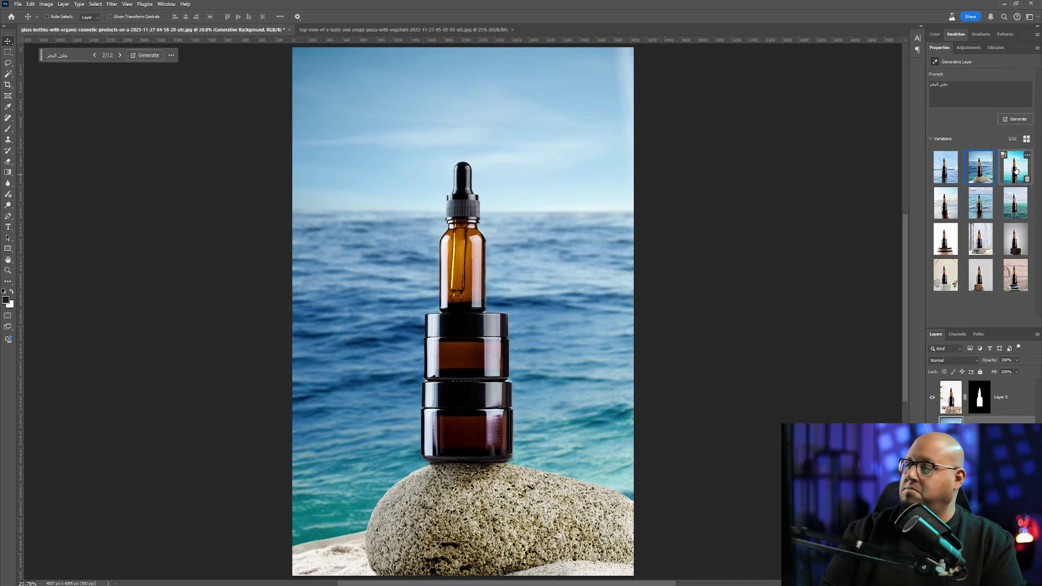
{"action": "left_click", "coordinate": [1016, 170]}
{"action": "left_click", "coordinate": [978, 181]}
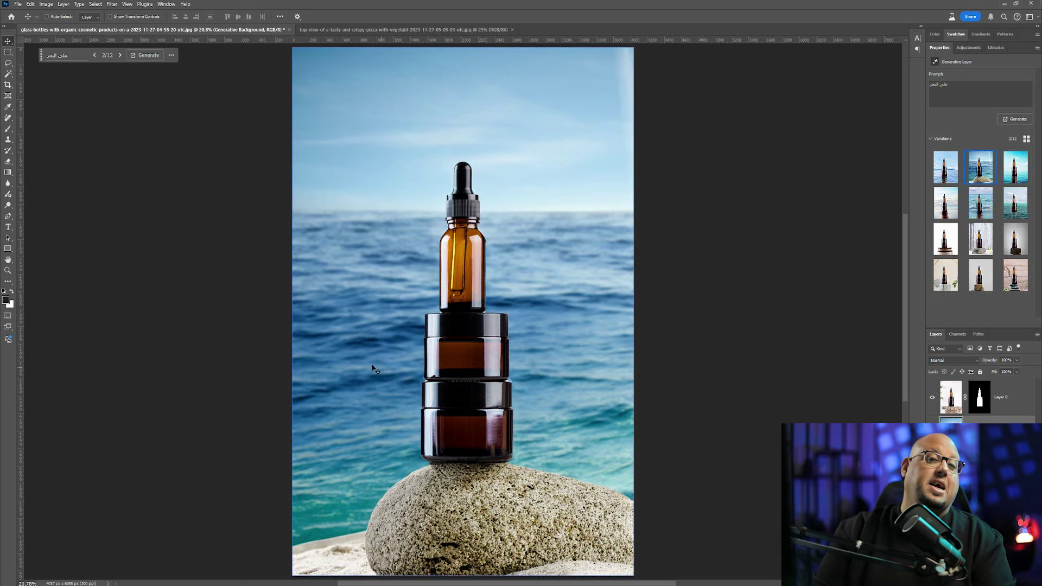
{"action": "left_click", "coordinate": [344, 30]}
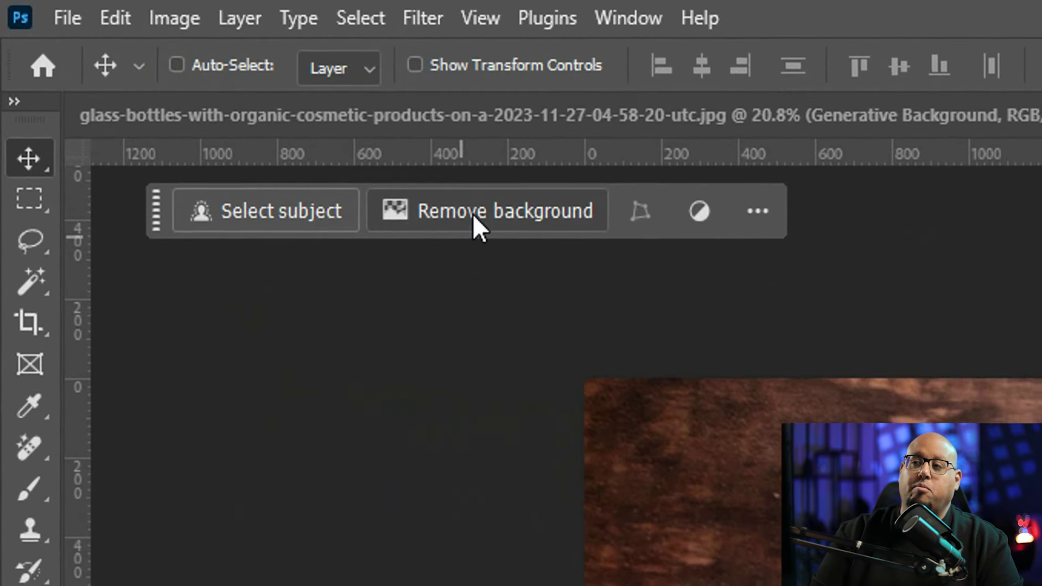
Remove the pizza's backdrop, generate prompt-free backgrounds, and show the slate-with-mushrooms variation
{"action": "left_click", "coordinate": [473, 215]}
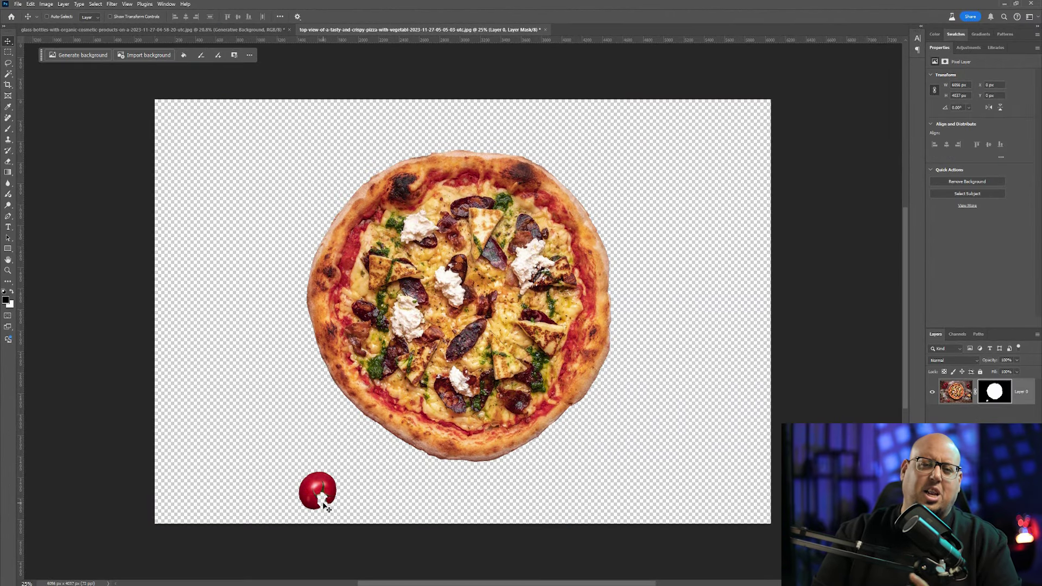
{"action": "left_click", "coordinate": [75, 54]}
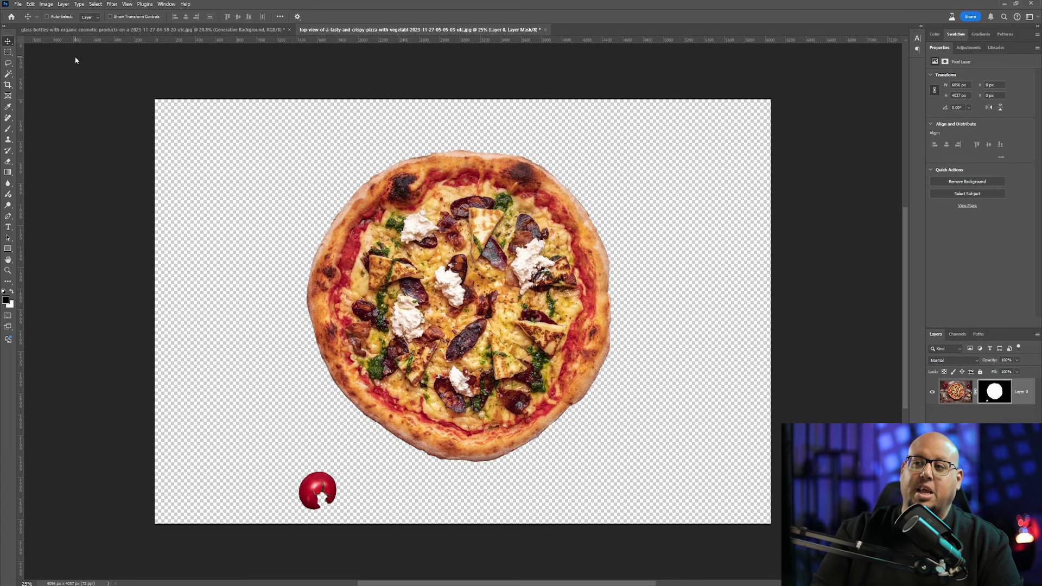
{"action": "left_click", "coordinate": [222, 56]}
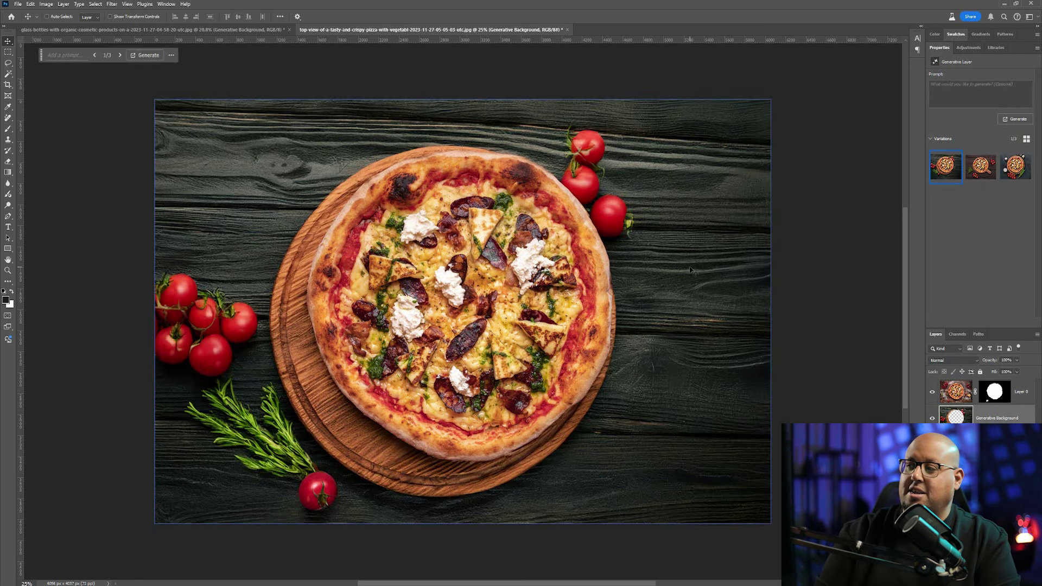
{"action": "left_click", "coordinate": [450, 255]}
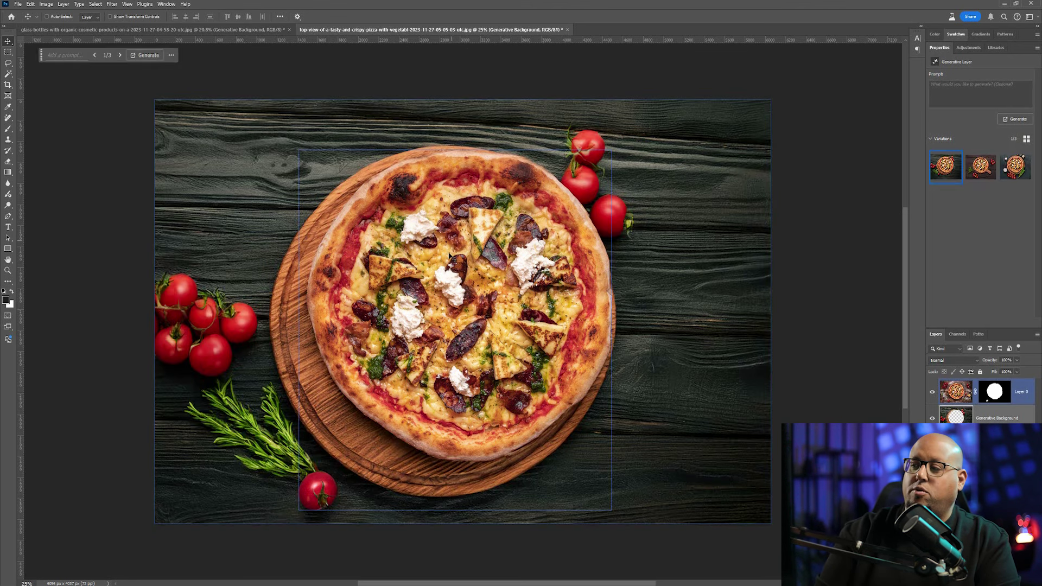
{"action": "left_click", "coordinate": [579, 156]}
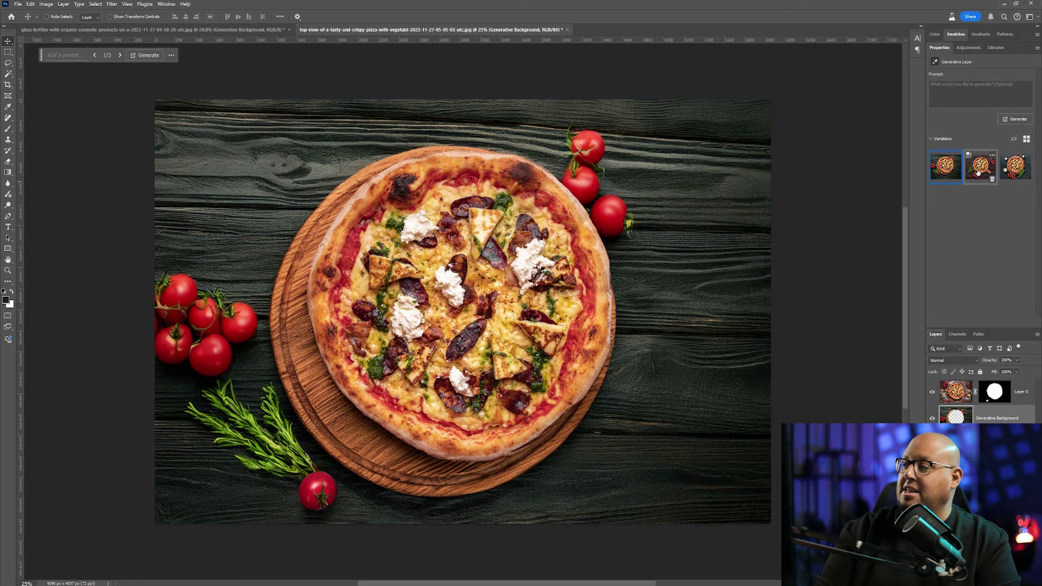
{"action": "left_click", "coordinate": [980, 170]}
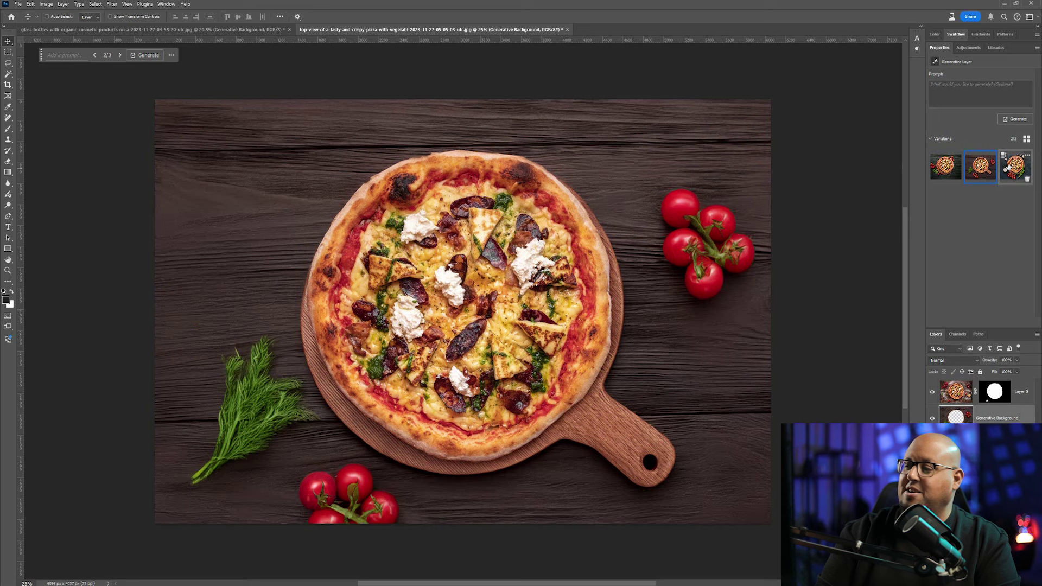
{"action": "left_click", "coordinate": [1008, 167]}
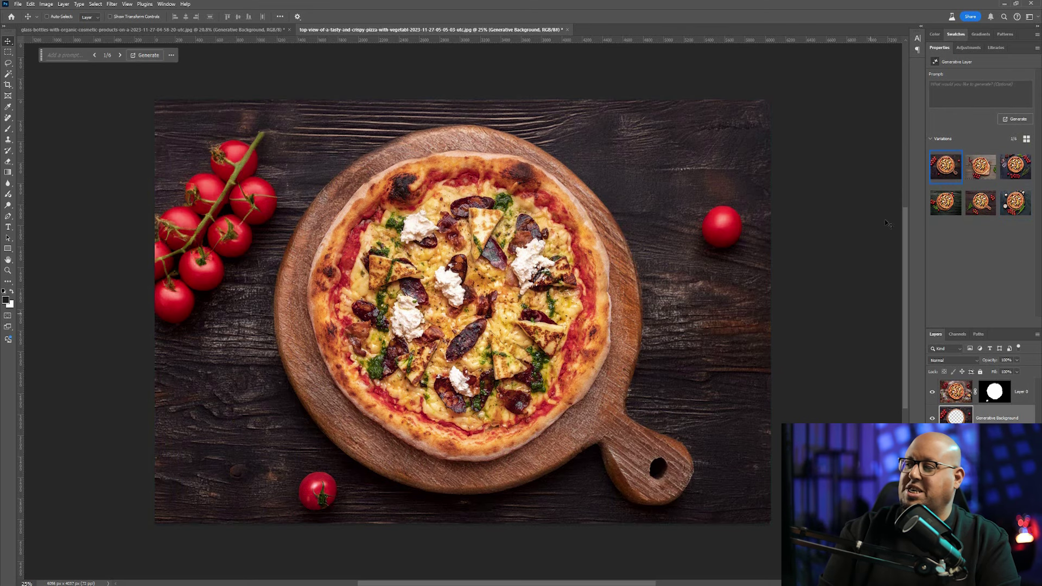
Apply the third pizza variation: dark slate with tomatoes, red onion rings and herbs
{"action": "left_click", "coordinate": [986, 167]}
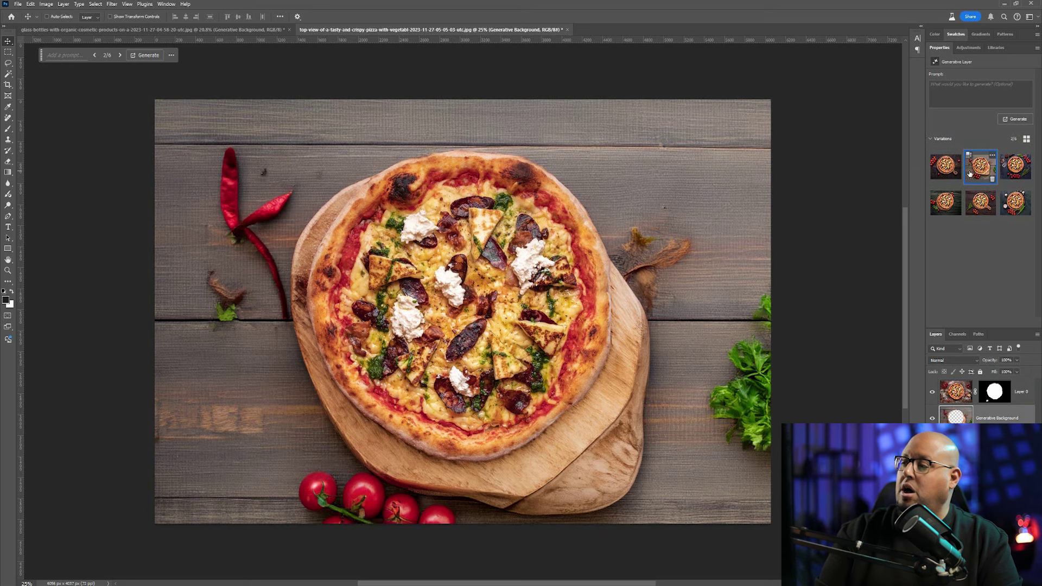
{"action": "left_click", "coordinate": [1021, 172]}
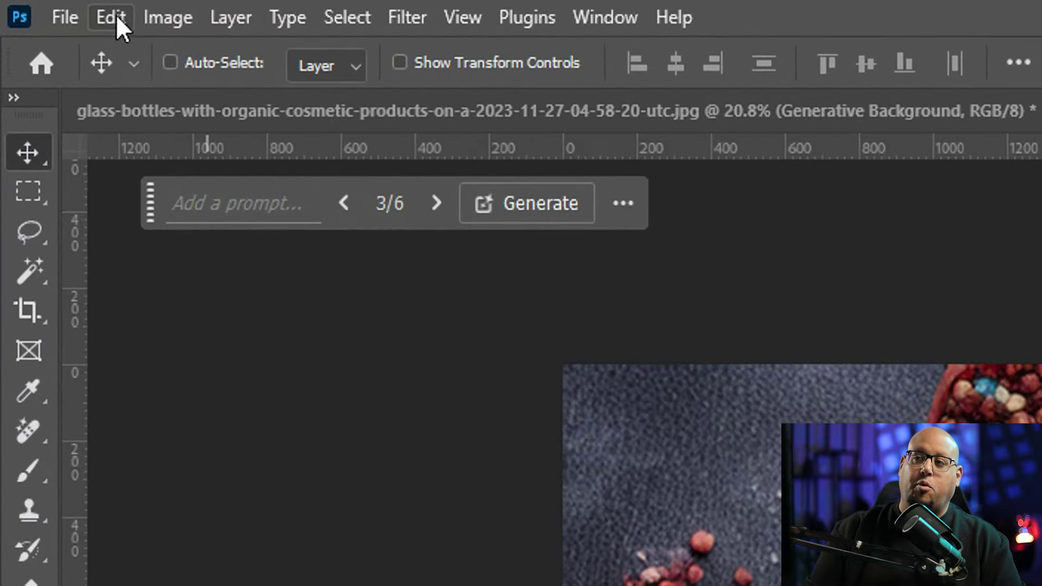
Open the Generative Workspace from the Edit menu
{"action": "left_click", "coordinate": [30, 4]}
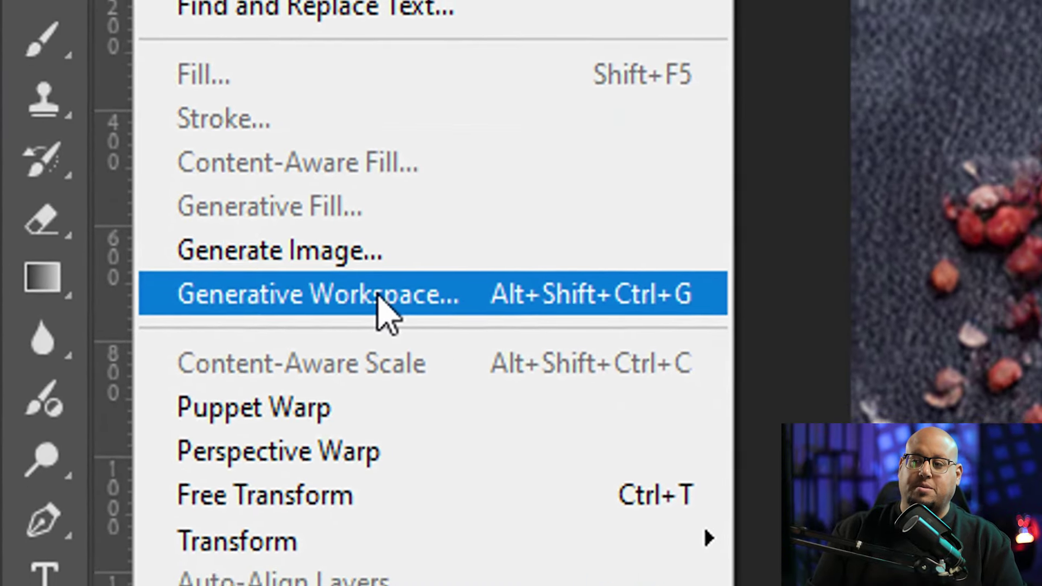
{"action": "left_click", "coordinate": [338, 302]}
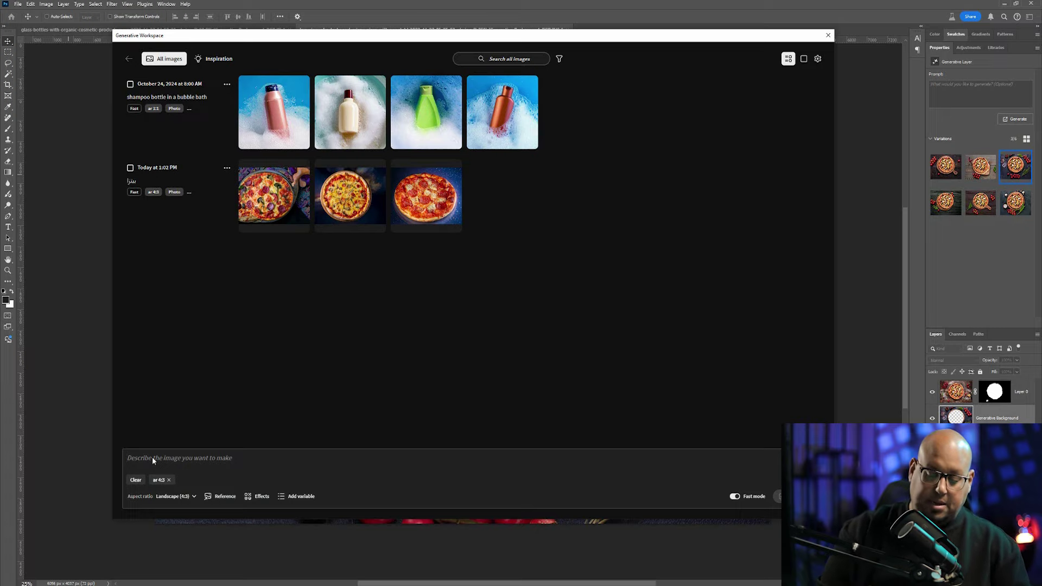
Enter the Arabic cinematic overhead dinosaur city-street prompt with a Landscape (4:3) aspect ratio
{"action": "type", "text": "ديناصور في شوارع المدينة"}
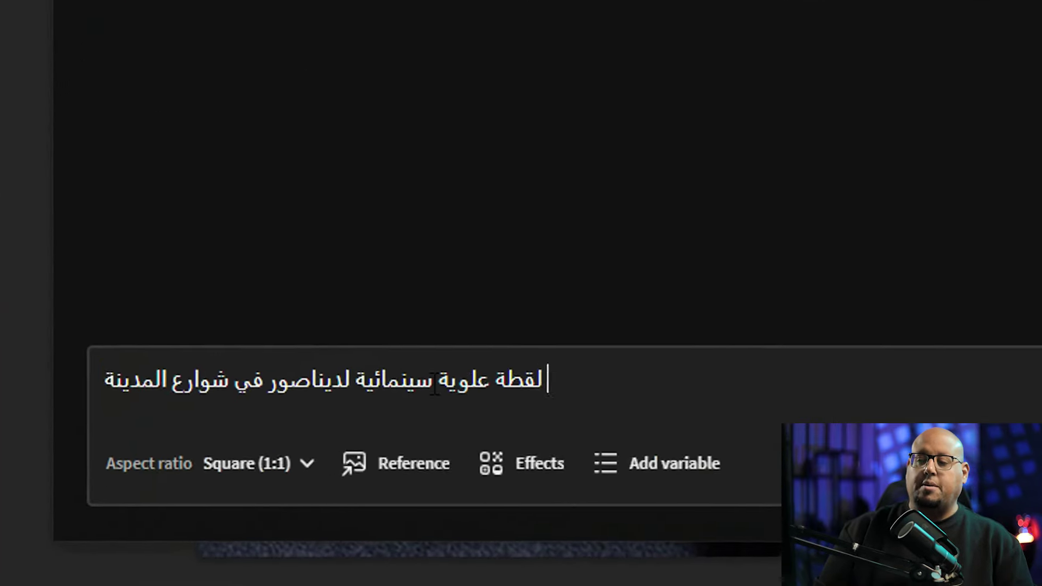
{"action": "left_click_drag", "start_coordinate": [570, 372], "coordinate": [50, 380]}
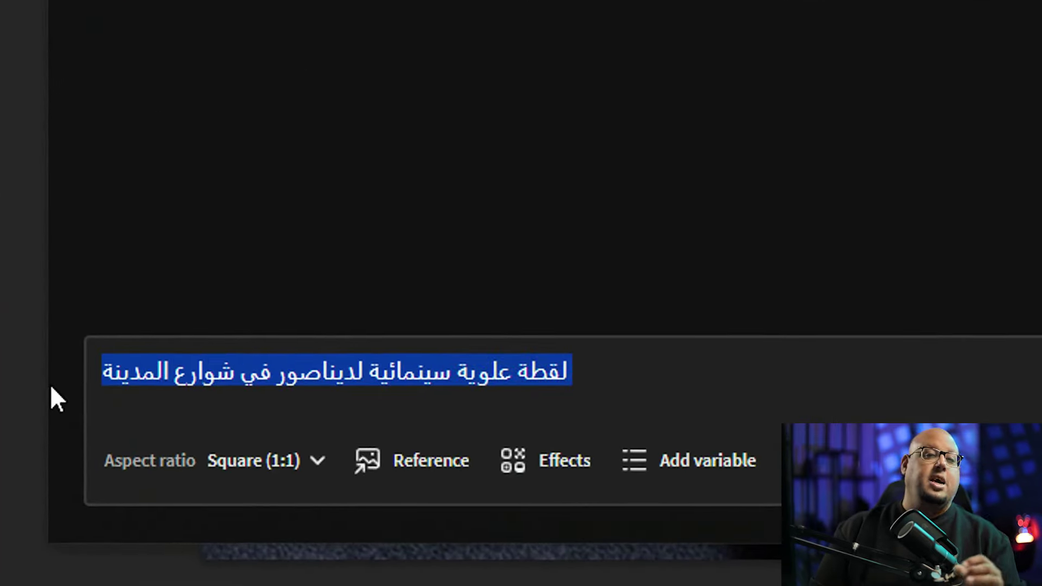
{"action": "left_click", "coordinate": [265, 479]}
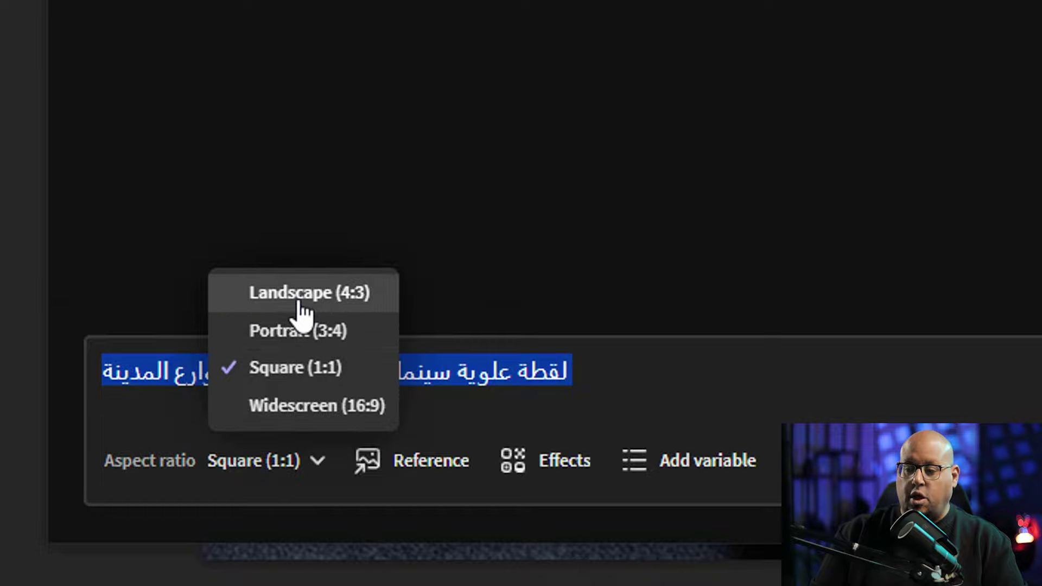
{"action": "left_click", "coordinate": [320, 312]}
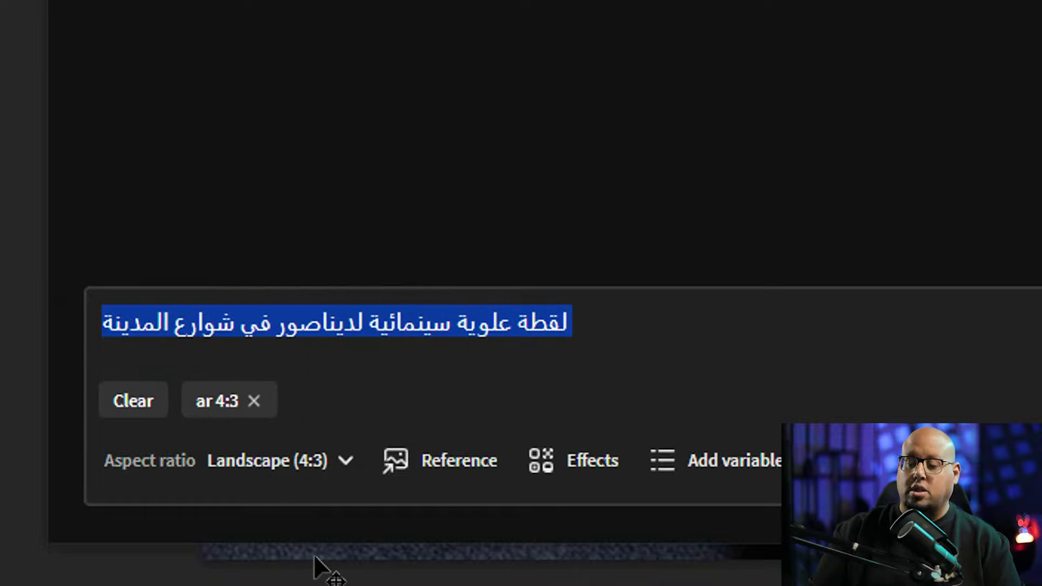
{"action": "left_click", "coordinate": [326, 466]}
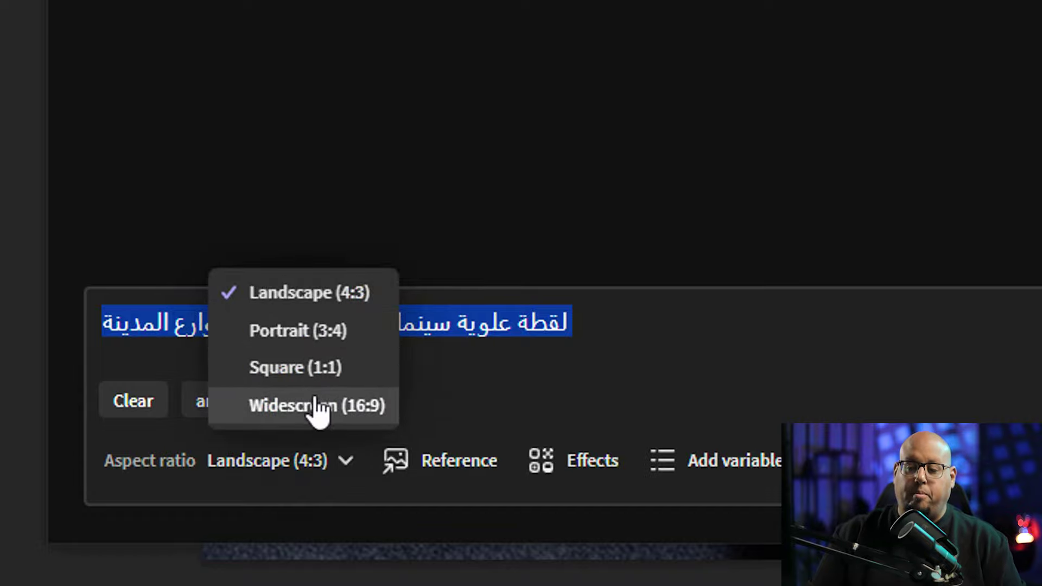
{"action": "left_click", "coordinate": [426, 469]}
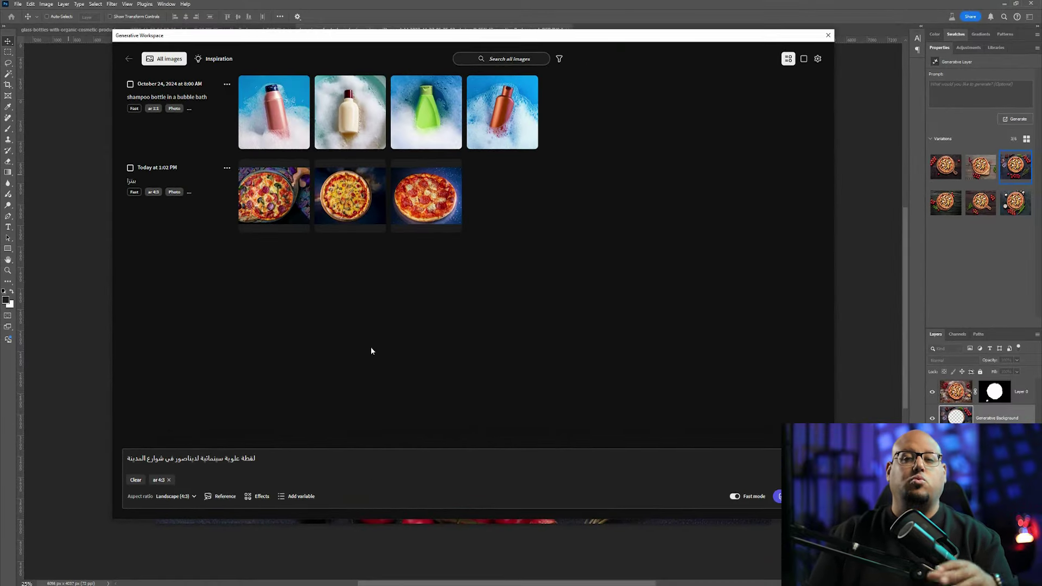
{"action": "left_click", "coordinate": [258, 496]}
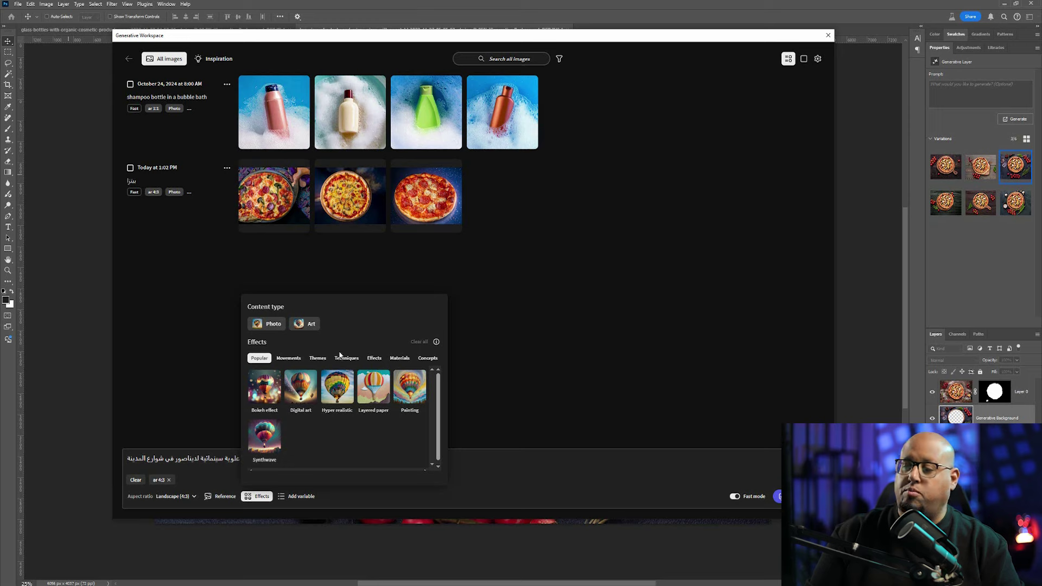
Browse the Themes and Effects styles, closing them without choosing one
{"action": "left_click", "coordinate": [290, 359]}
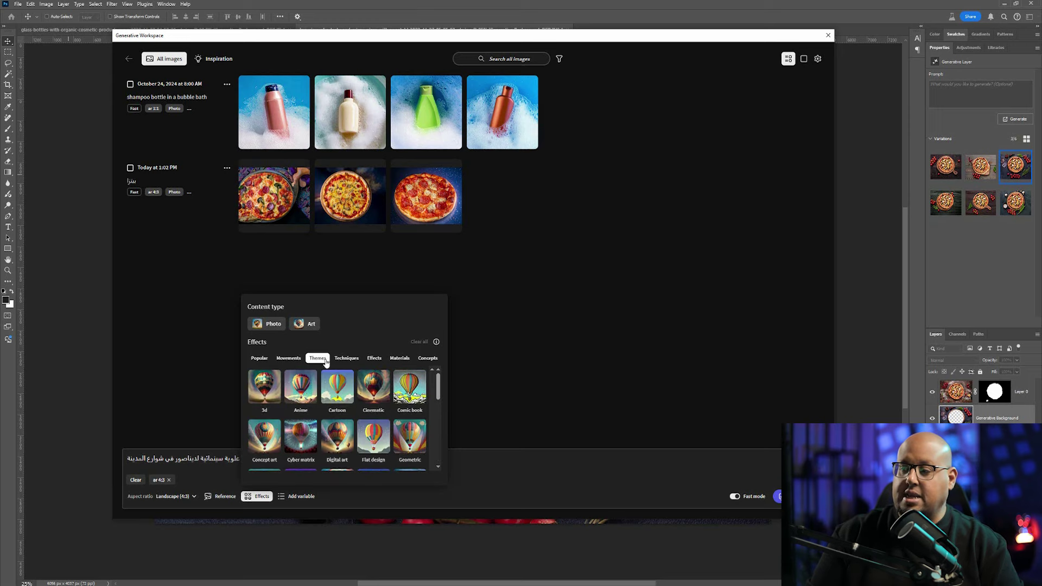
{"action": "left_click", "coordinate": [374, 358]}
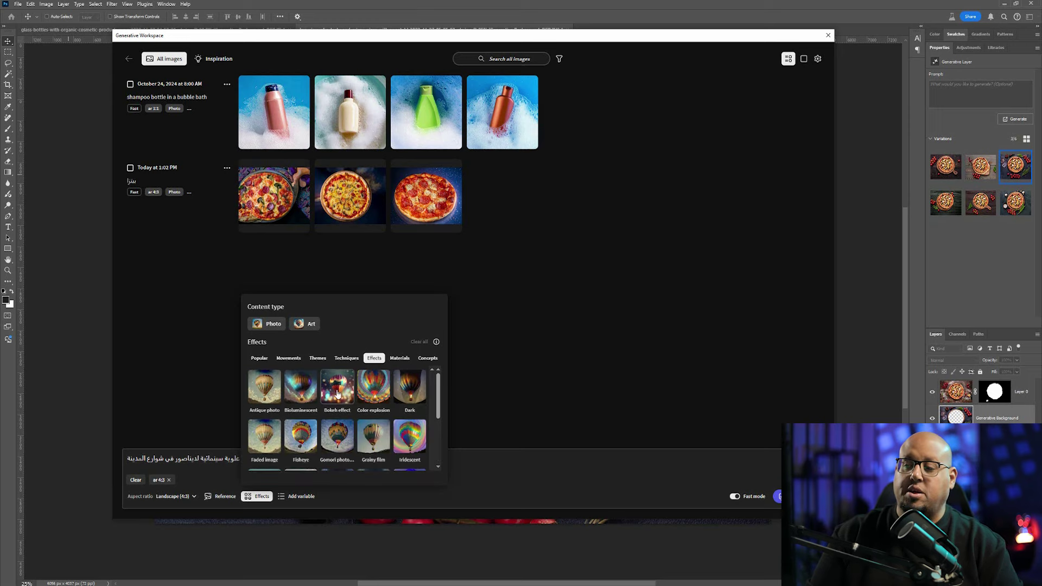
{"action": "left_click", "coordinate": [468, 502]}
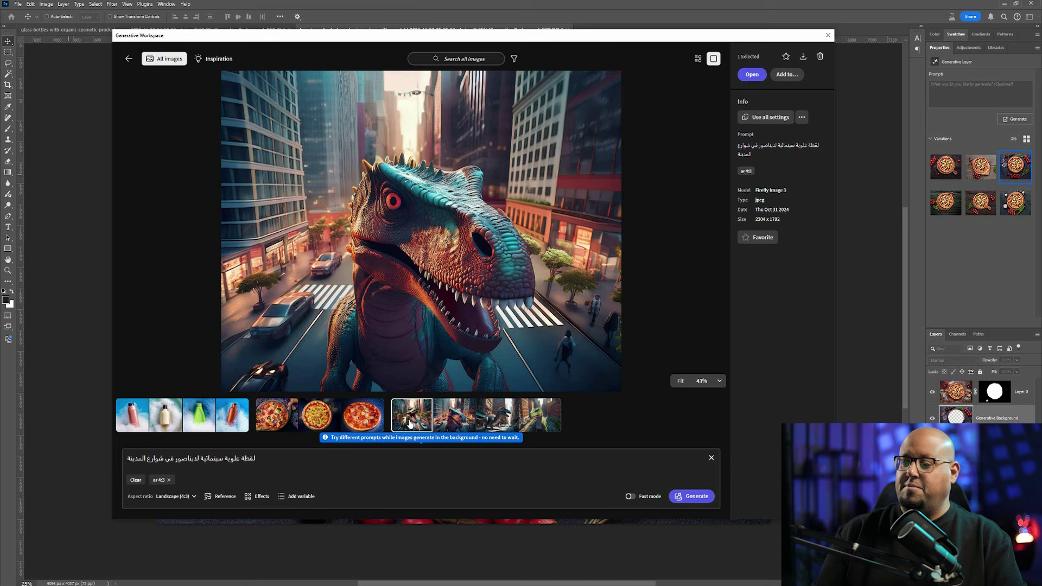
Compare the four dinosaur results, keep the teal and red one large, and close the reference photo
{"action": "left_click", "coordinate": [410, 424]}
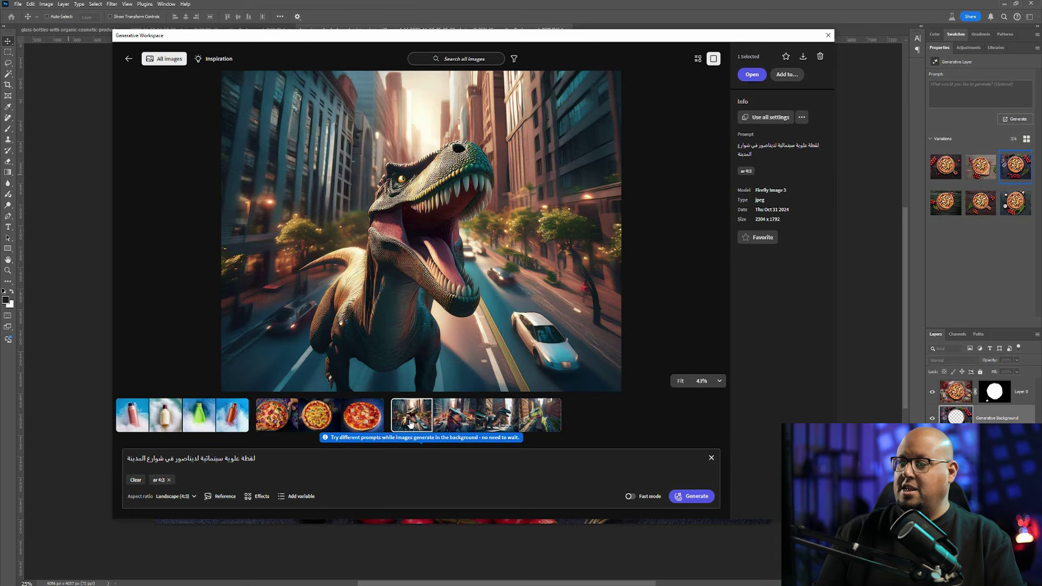
{"action": "left_click", "coordinate": [451, 424]}
{"action": "left_click", "coordinate": [500, 418]}
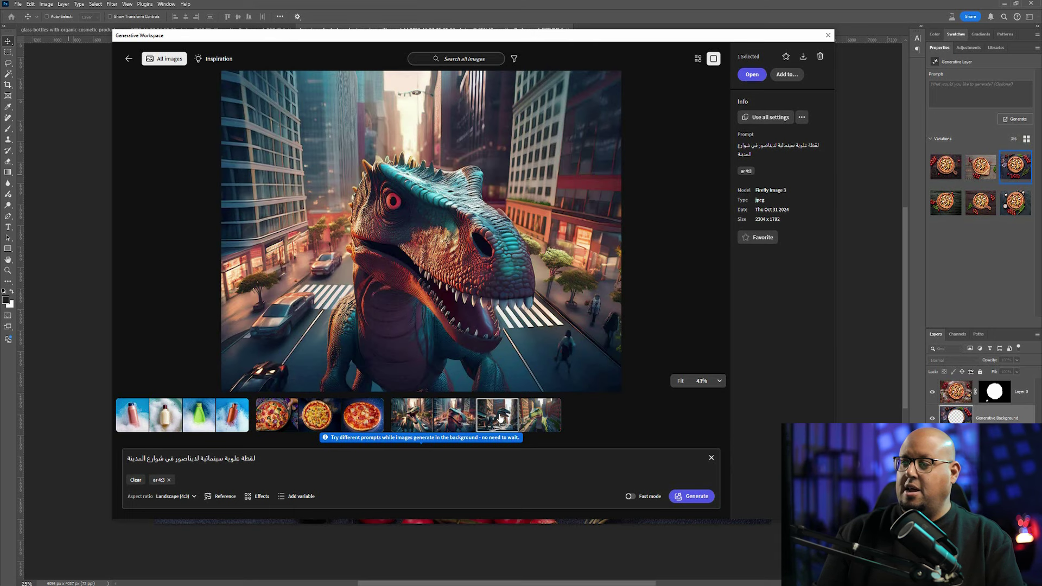
{"action": "left_click", "coordinate": [540, 416]}
{"action": "left_click", "coordinate": [455, 416]}
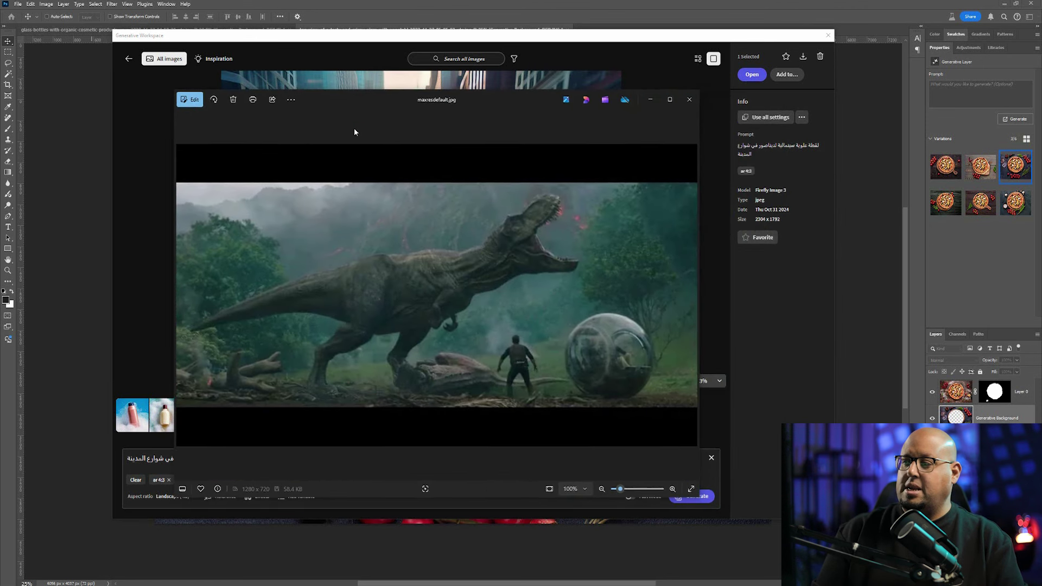
{"action": "left_click", "coordinate": [688, 106]}
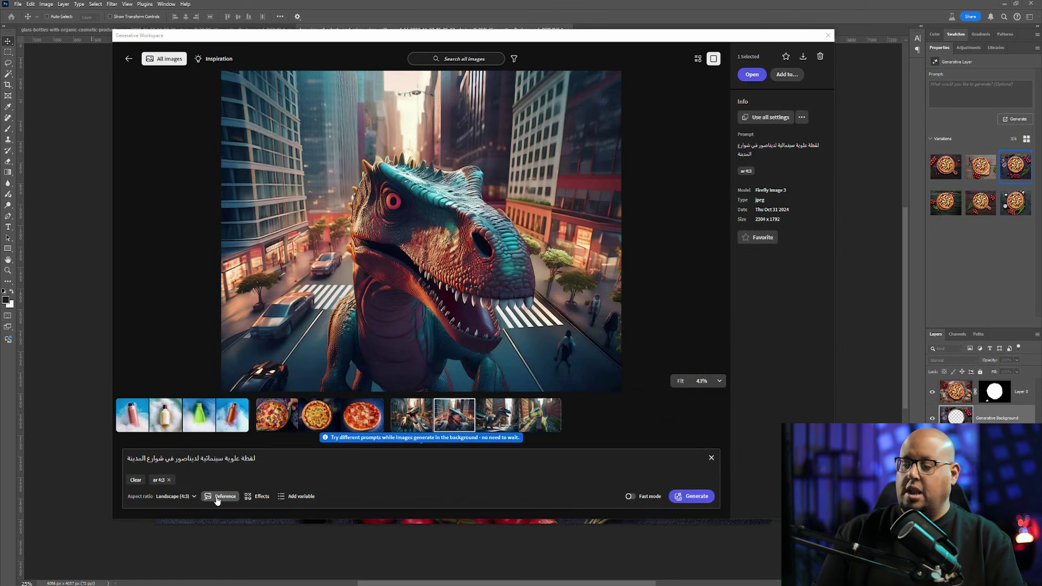
Fix the prompt spacing and generate dinosaur scenes using the jungle T-rex photo as composition reference at strength 50
{"action": "left_click", "coordinate": [215, 499]}
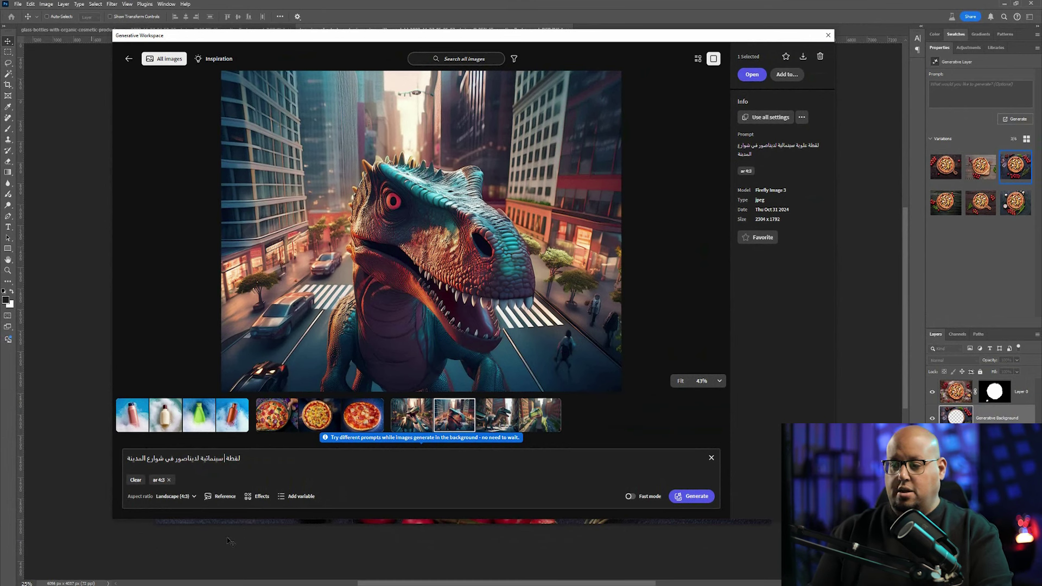
{"action": "key", "text": "BackSpace"}
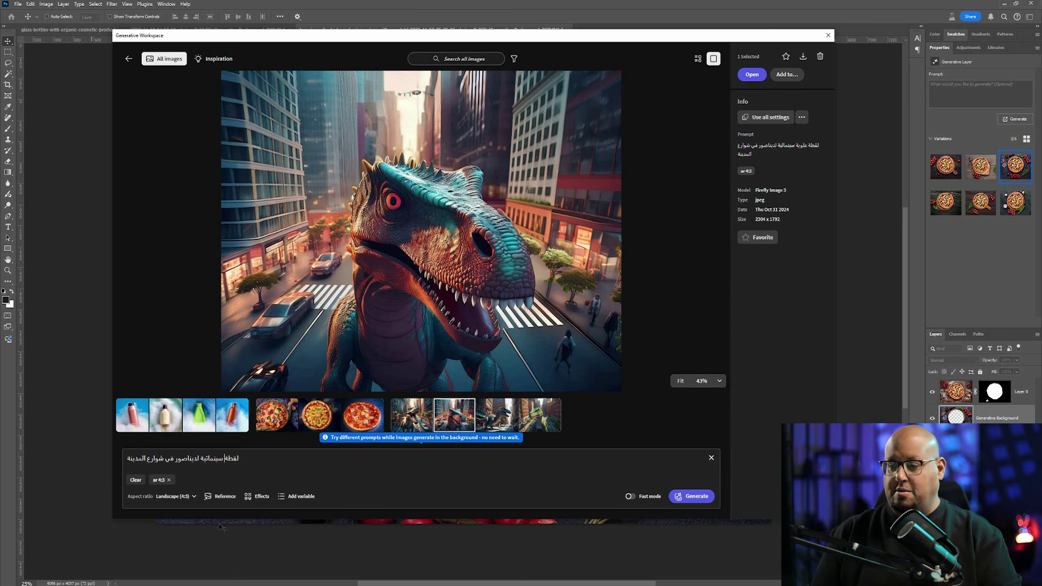
{"action": "left_click", "coordinate": [692, 498]}
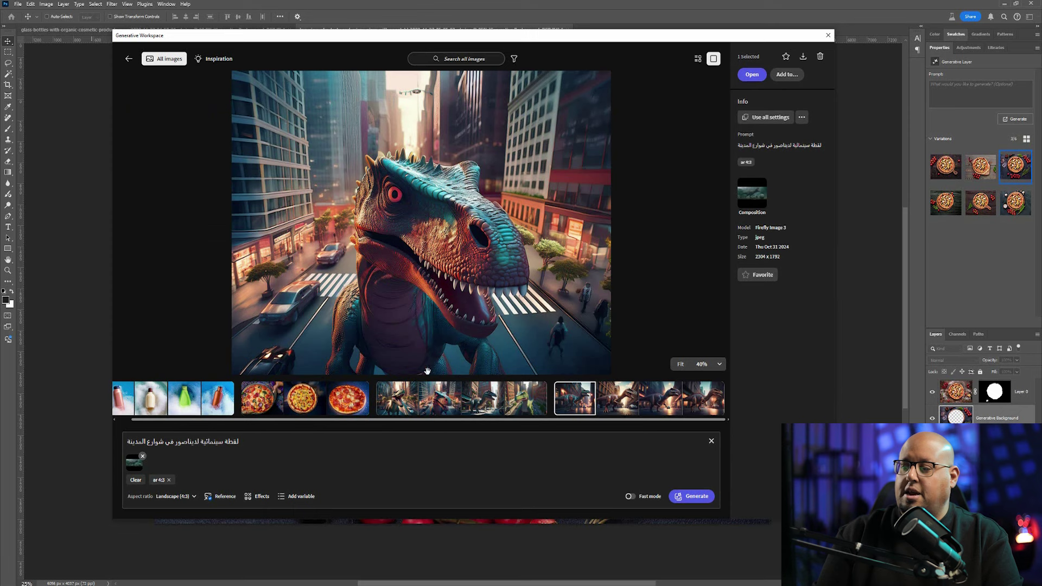
Compare the new dinosaur street results, including the night-street one, against the reference photo, then reshow the reference options
{"action": "left_click", "coordinate": [704, 399]}
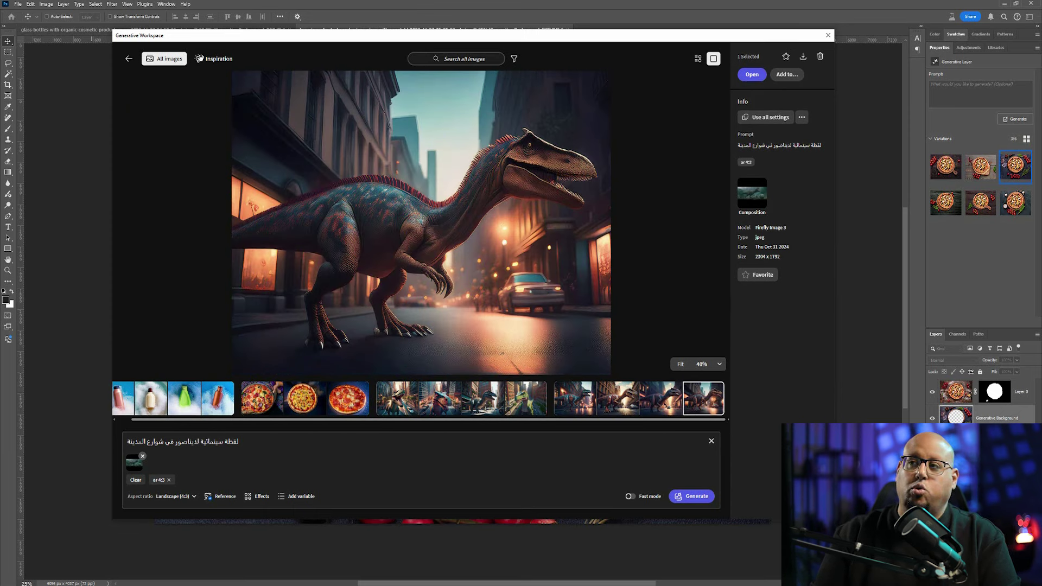
{"action": "left_click", "coordinate": [617, 404]}
{"action": "left_click", "coordinate": [571, 398]}
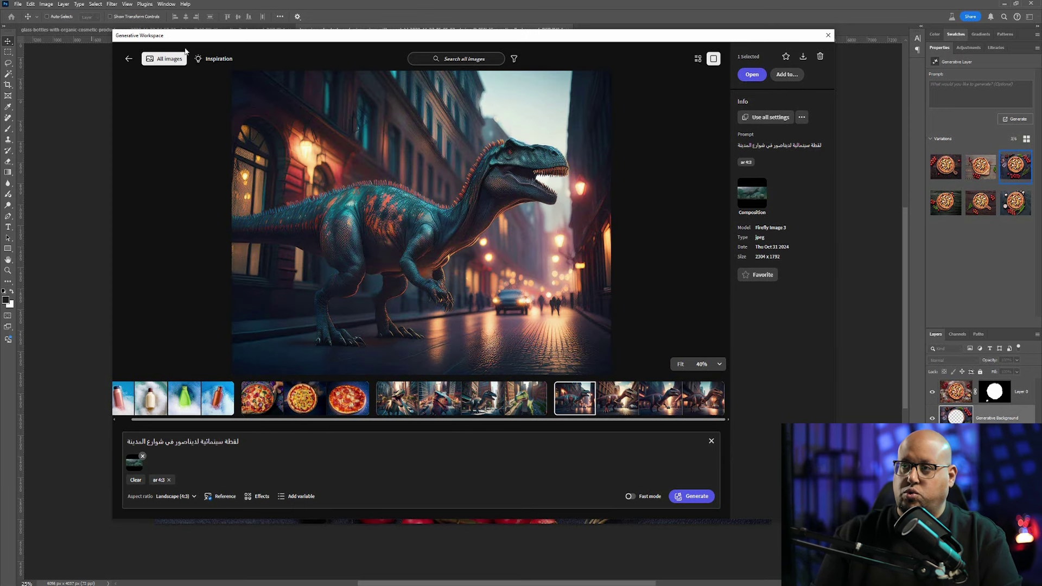
{"action": "mouse_move", "coordinate": [429, 103]}
{"action": "left_mouse_down"}
{"action": "mouse_move", "coordinate": [964, 168]}
{"action": "mouse_move", "coordinate": [468, 244]}
{"action": "mouse_move", "coordinate": [387, 237]}
{"action": "left_mouse_up"}
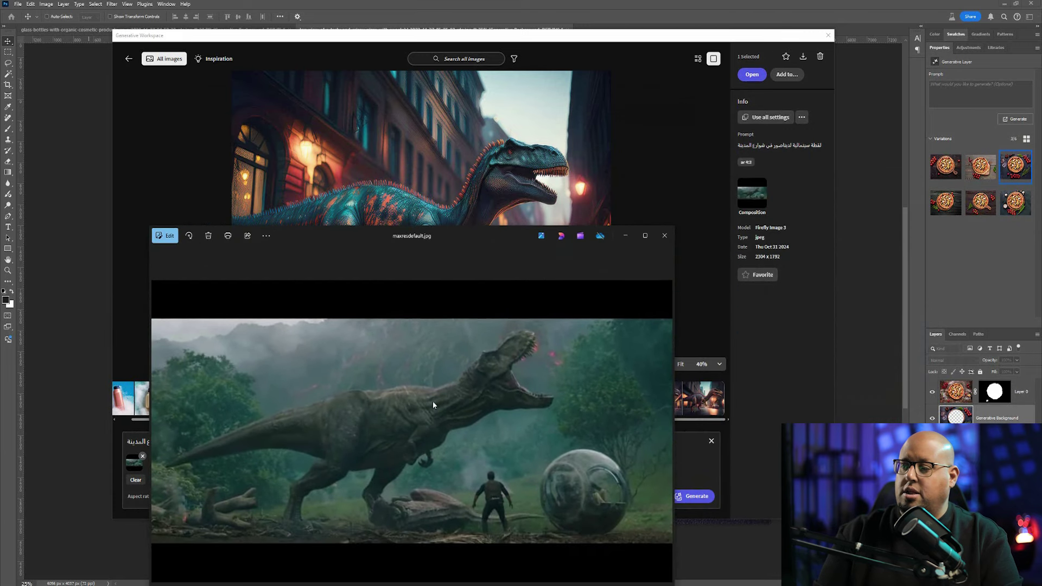
{"action": "left_click", "coordinate": [152, 120]}
{"action": "left_click", "coordinate": [628, 408]}
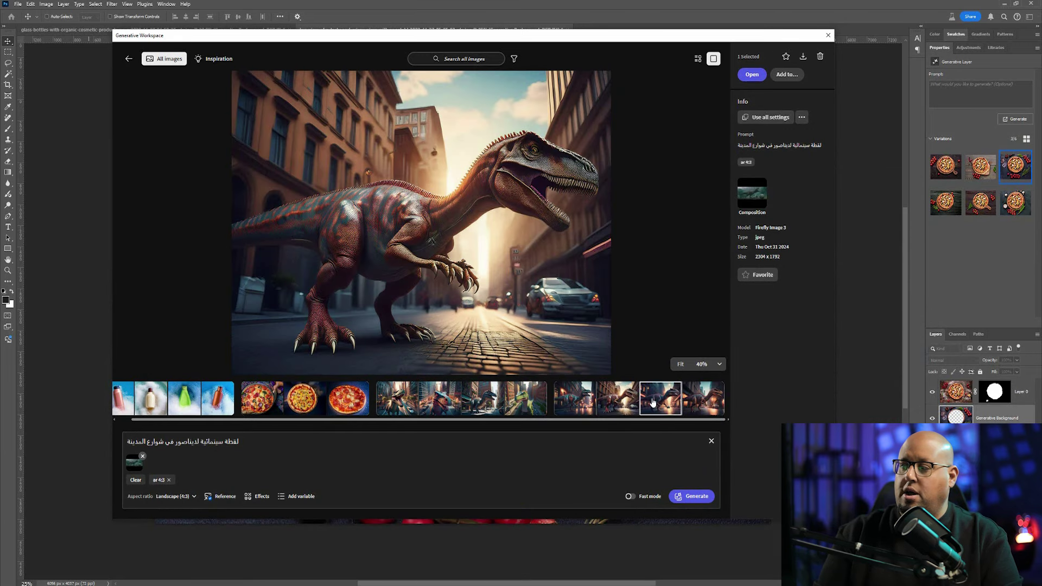
{"action": "left_click", "coordinate": [653, 402]}
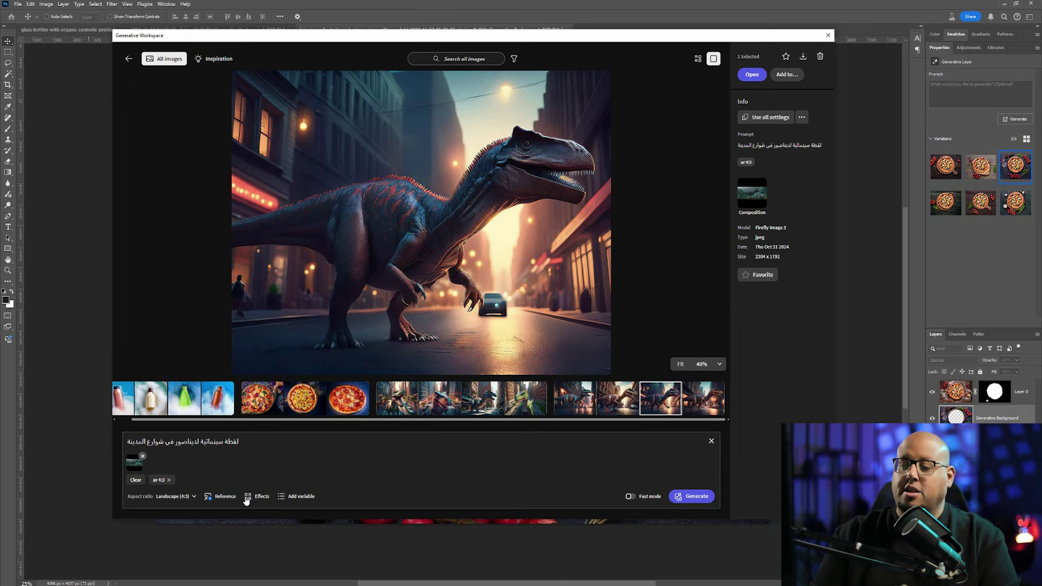
{"action": "left_click", "coordinate": [221, 496]}
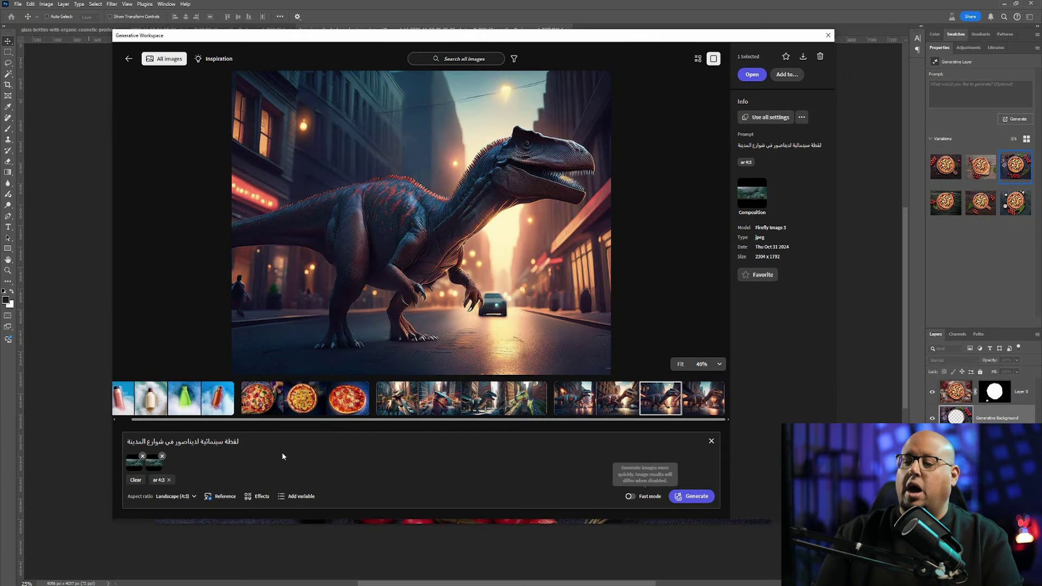
Generate a new batch of four grey dinosaur city-street images and view them large
{"action": "left_click", "coordinate": [693, 499]}
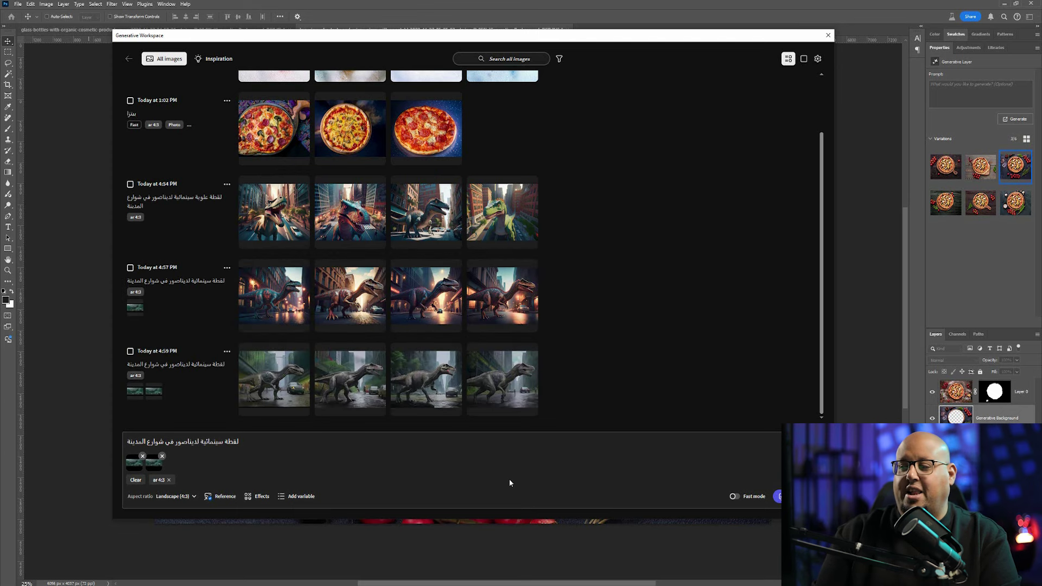
{"action": "left_click", "coordinate": [336, 384]}
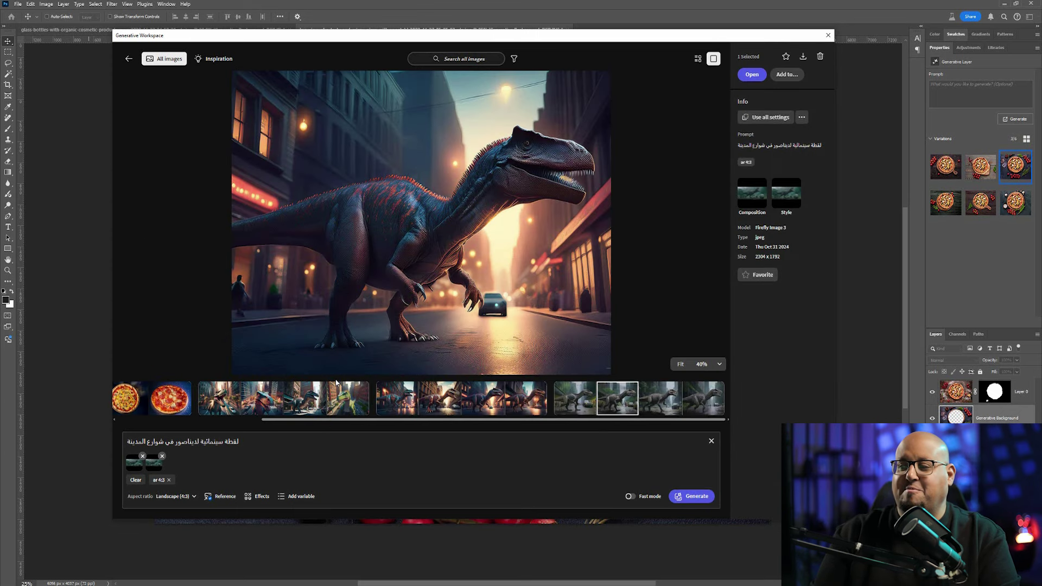
{"action": "left_click", "coordinate": [658, 401]}
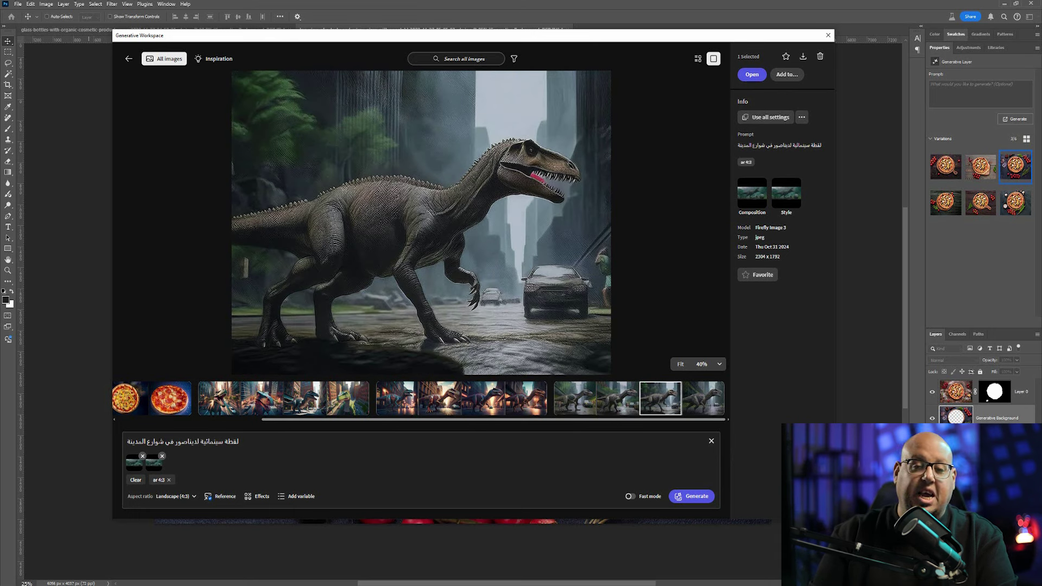
{"action": "left_click", "coordinate": [700, 400]}
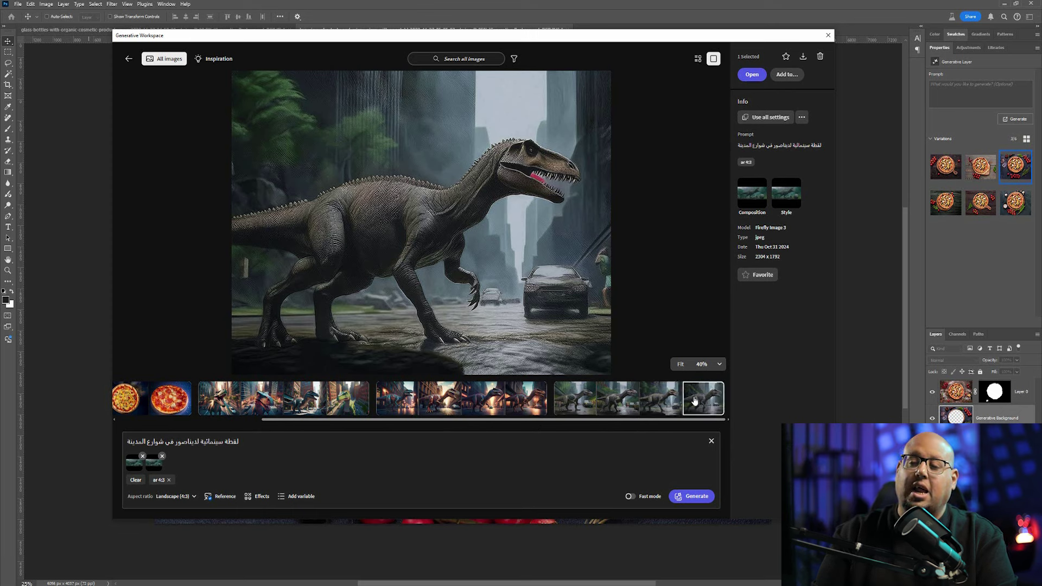
Return to the first image of the batch and remove the reference image from the prompt
{"action": "left_click", "coordinate": [652, 413]}
{"action": "left_click", "coordinate": [575, 399]}
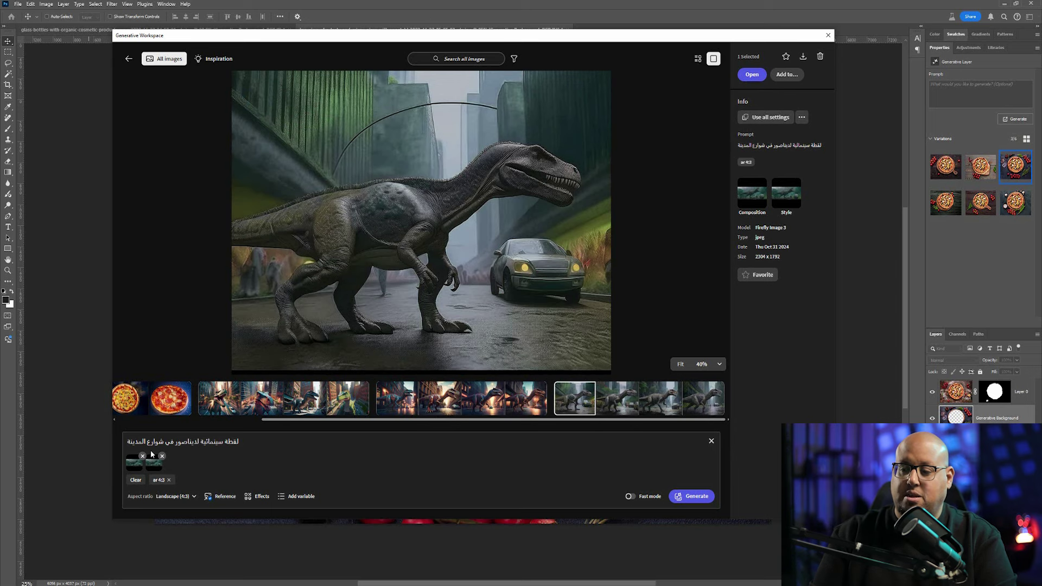
{"action": "left_click", "coordinate": [142, 457]}
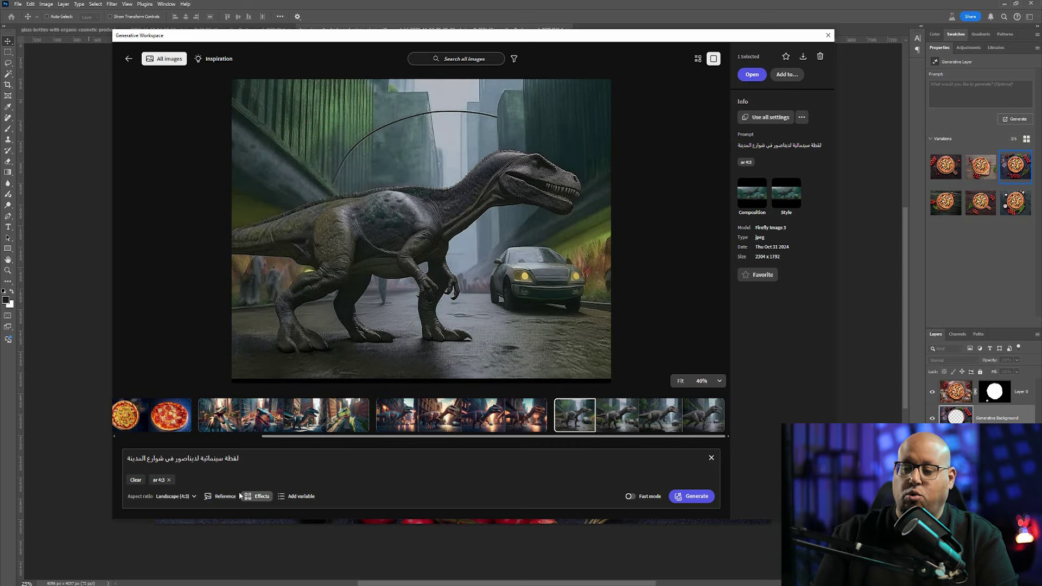
Generate at Landscape (4:3) from the Arabic prompt 'سندوتش برجر دجاج كرسبي فى الخلفية اللهب' (crispy chicken burger, flames behind)
{"action": "left_click_drag", "start_coordinate": [23, 449], "coordinate": [583, 495]}
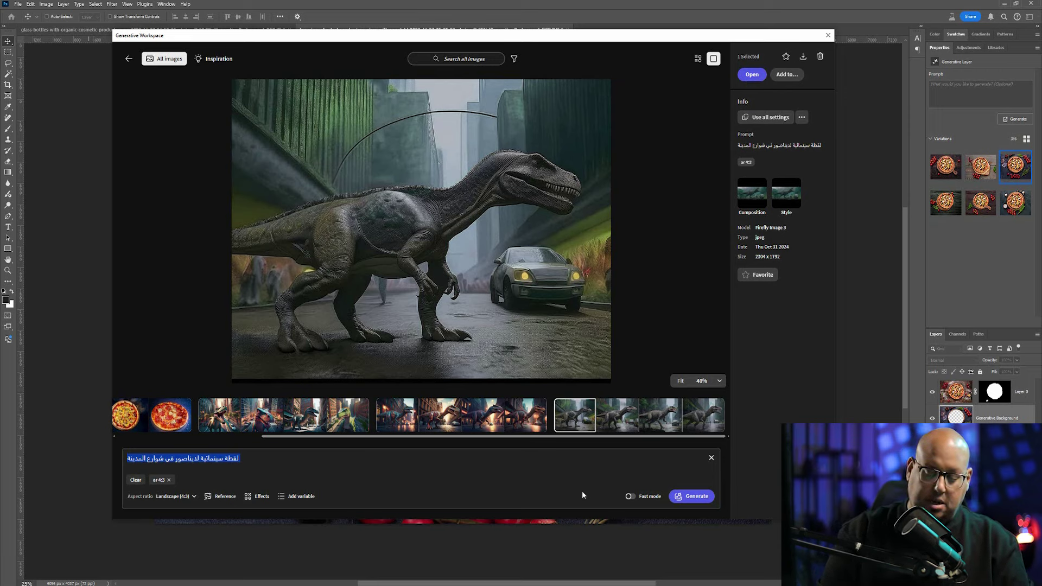
{"action": "type", "text": "سندوتش برج"}
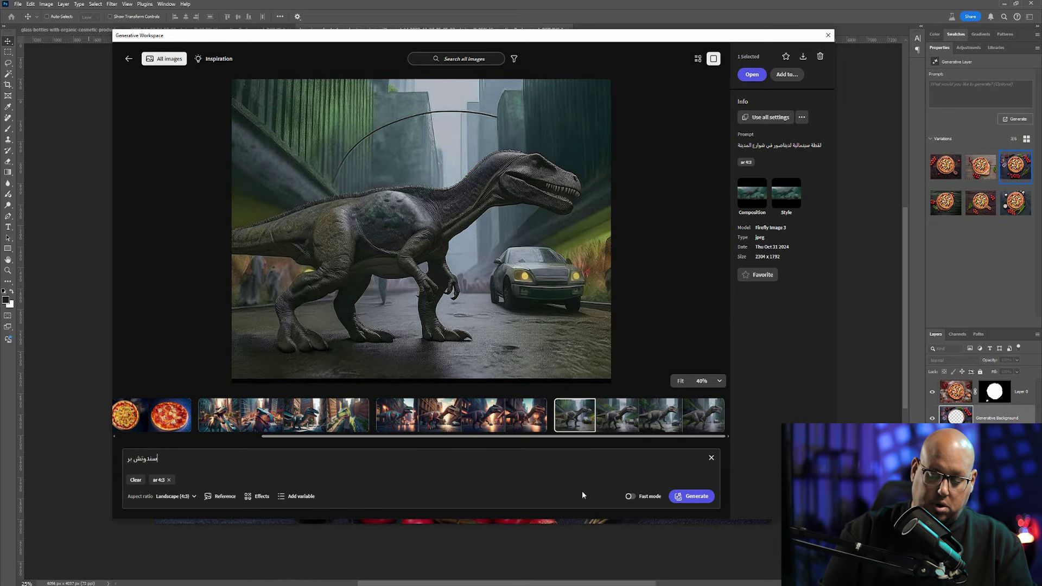
{"action": "type", "text": "ر دجاج كرسبي"}
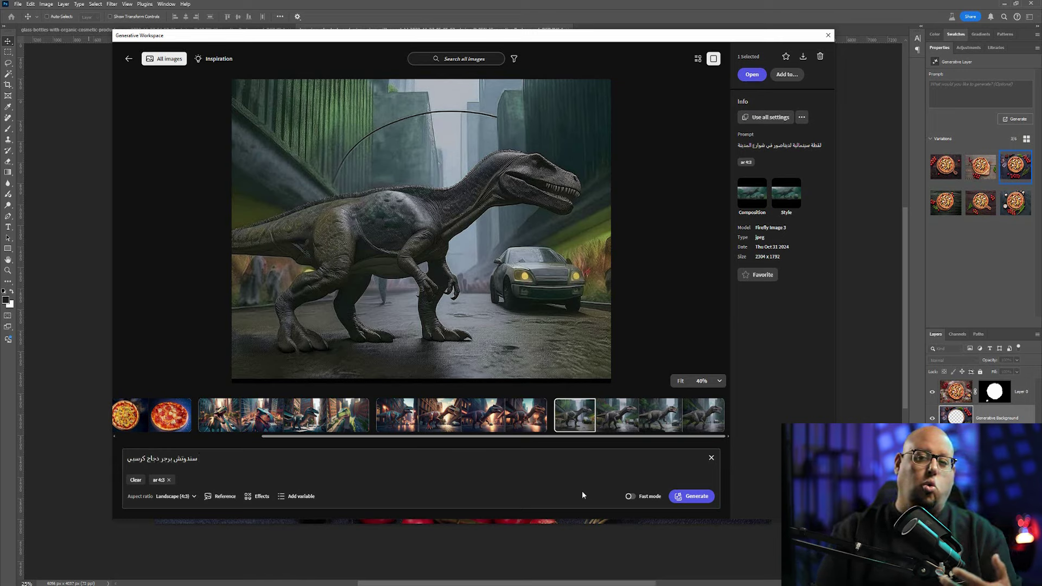
{"action": "type", "text": " فى الخ"}
{"action": "type", "text": "لفية اللهب"}
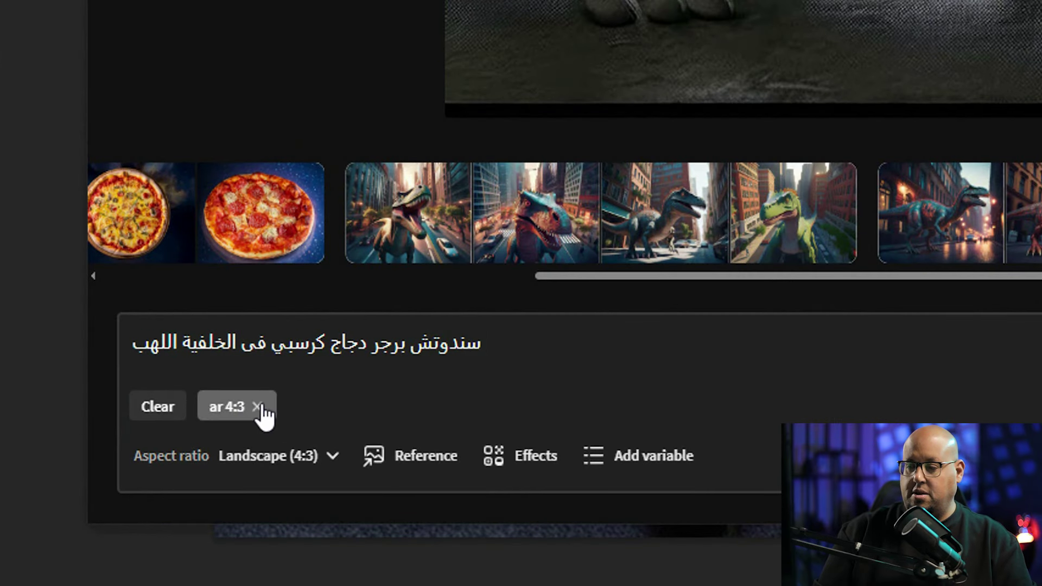
{"action": "left_click", "coordinate": [257, 407]}
{"action": "left_click", "coordinate": [279, 458]}
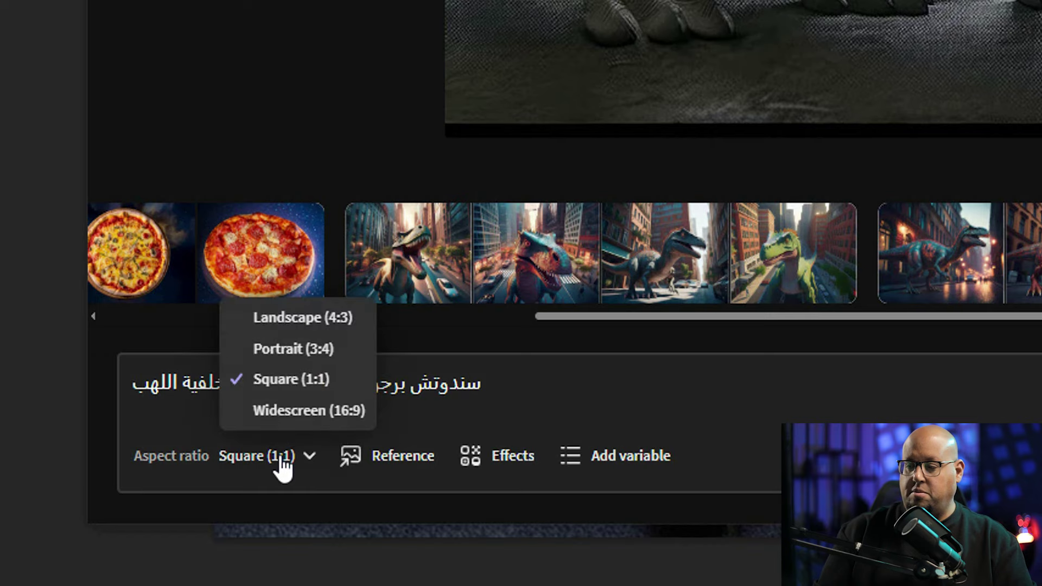
{"action": "left_click", "coordinate": [302, 317]}
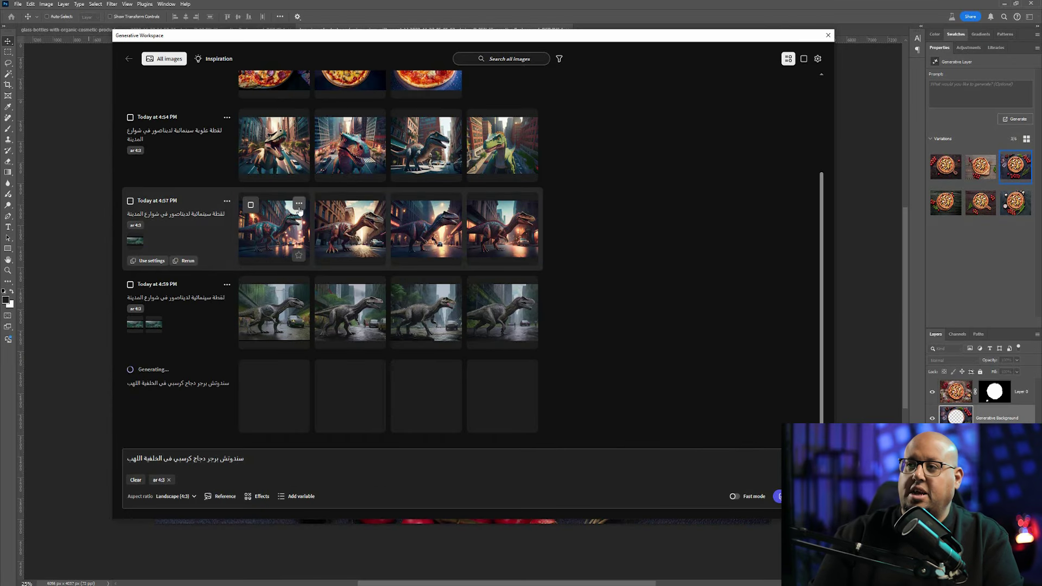
Browse the four flame-backed burger results and open the third as a new untitled document
{"action": "scroll", "coordinate": [370, 324], "scroll_direction": "up", "scroll_amount": 1}
{"action": "scroll", "coordinate": [369, 325], "scroll_direction": "down", "scroll_amount": 1}
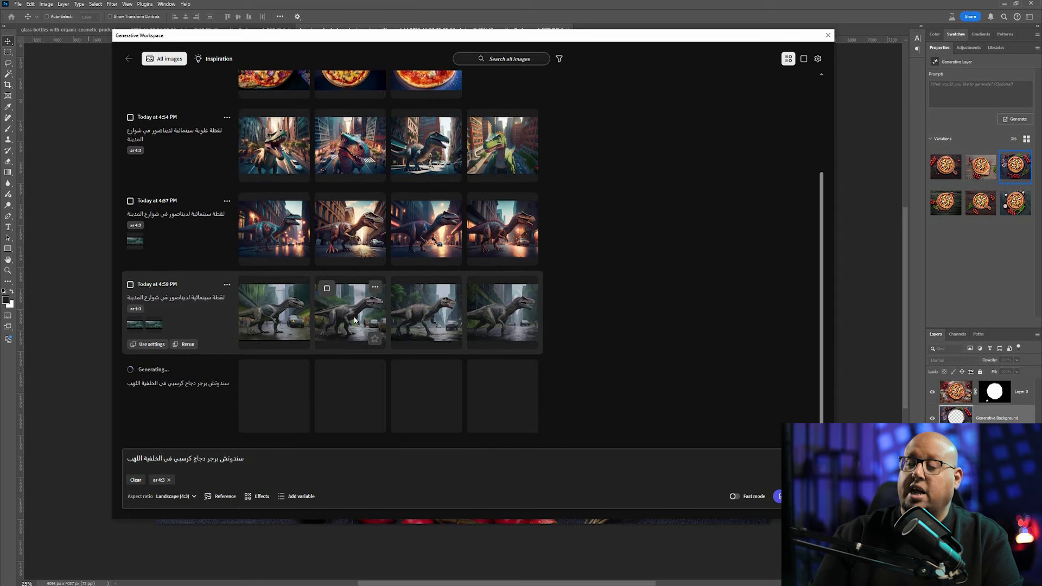
{"action": "scroll", "coordinate": [345, 201], "scroll_direction": "up", "scroll_amount": 3}
{"action": "scroll", "coordinate": [336, 228], "scroll_direction": "down", "scroll_amount": 3}
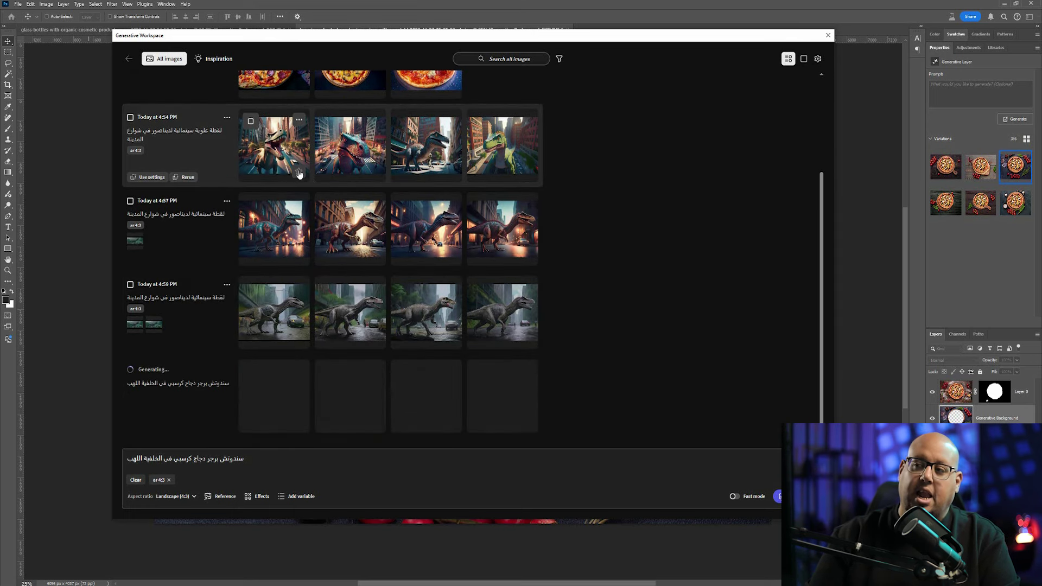
{"action": "mouse_move", "coordinate": [424, 396]}
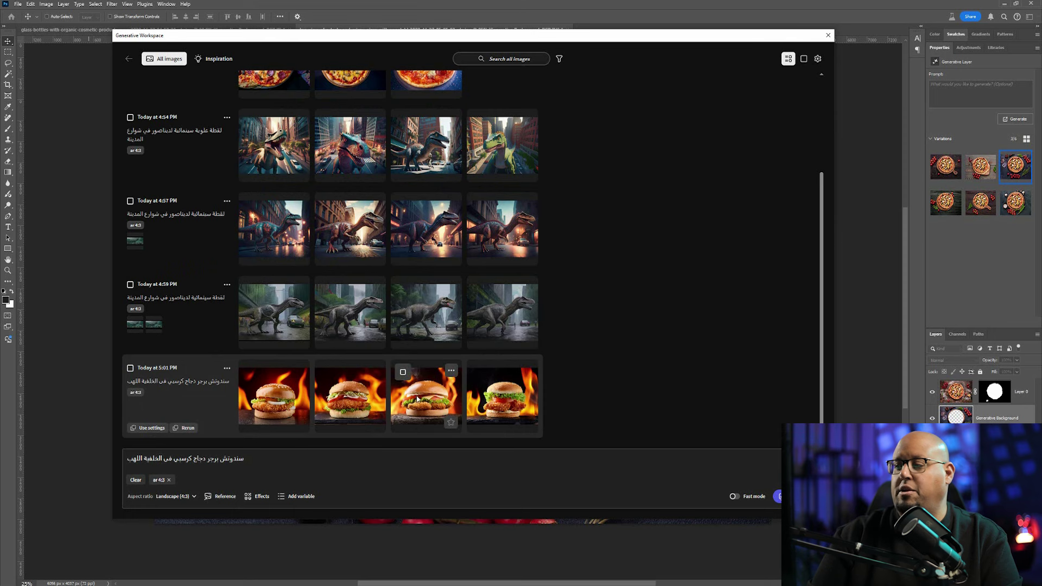
{"action": "left_click", "coordinate": [804, 59]}
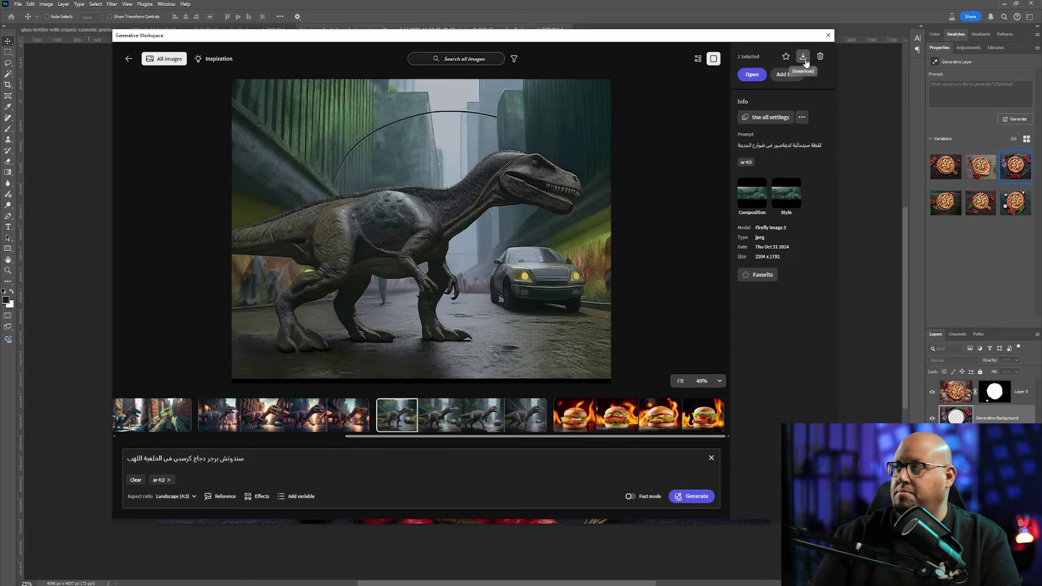
{"action": "left_click", "coordinate": [571, 426]}
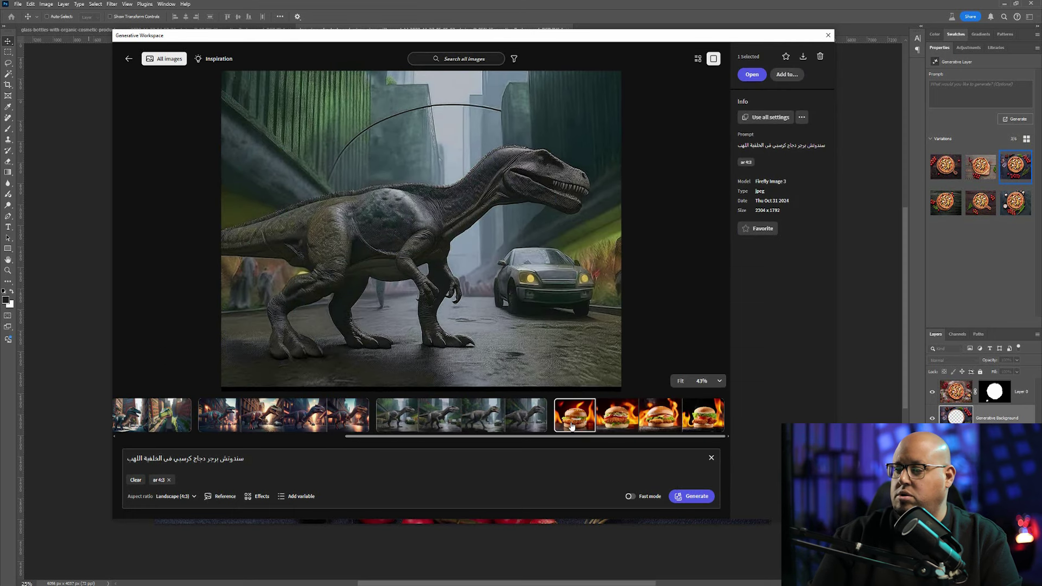
{"action": "left_click", "coordinate": [659, 424]}
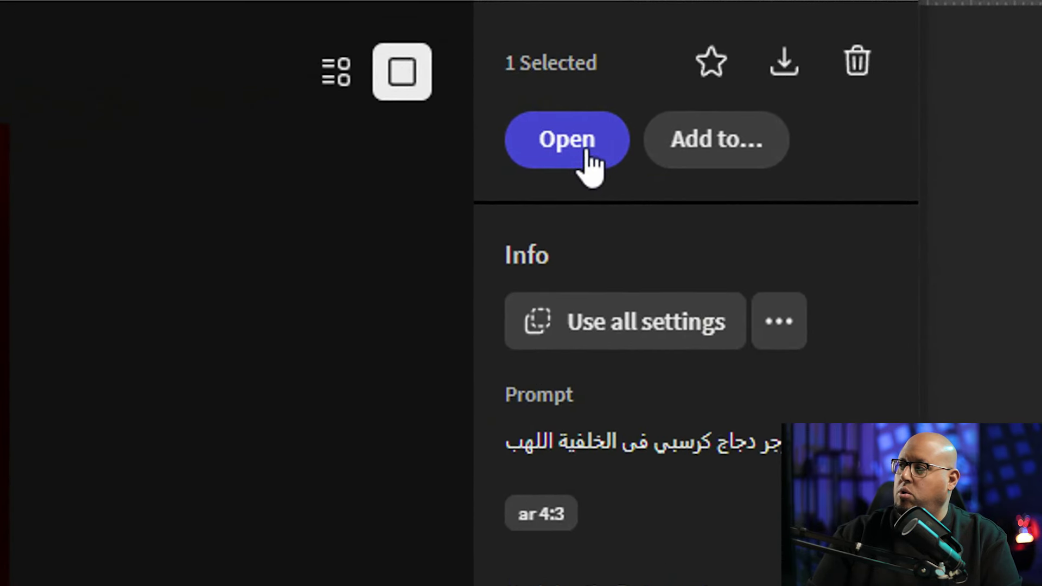
{"action": "left_click", "coordinate": [891, 47]}
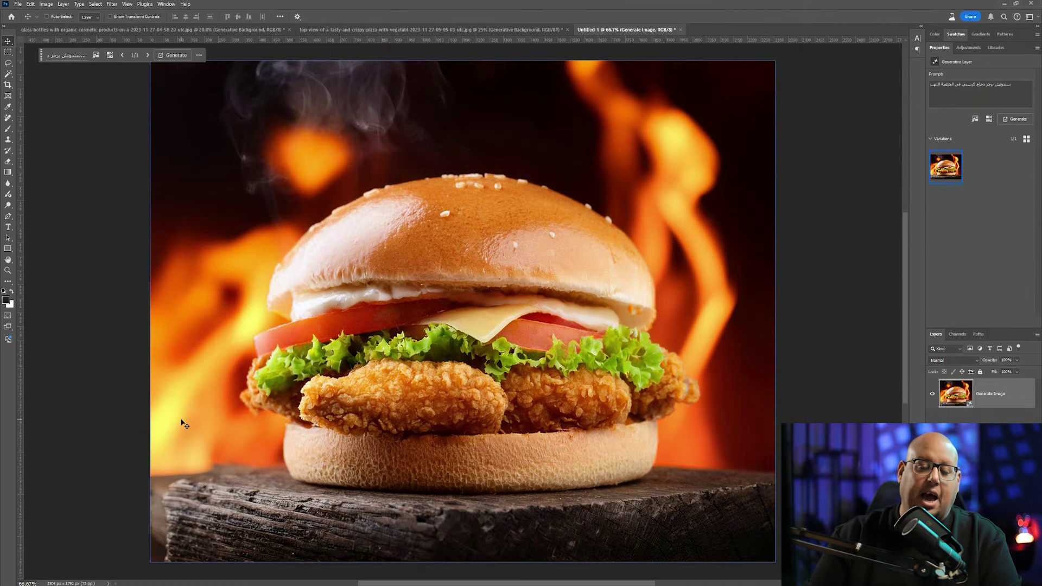
{"action": "key", "text": "ctrl+alt+i"}
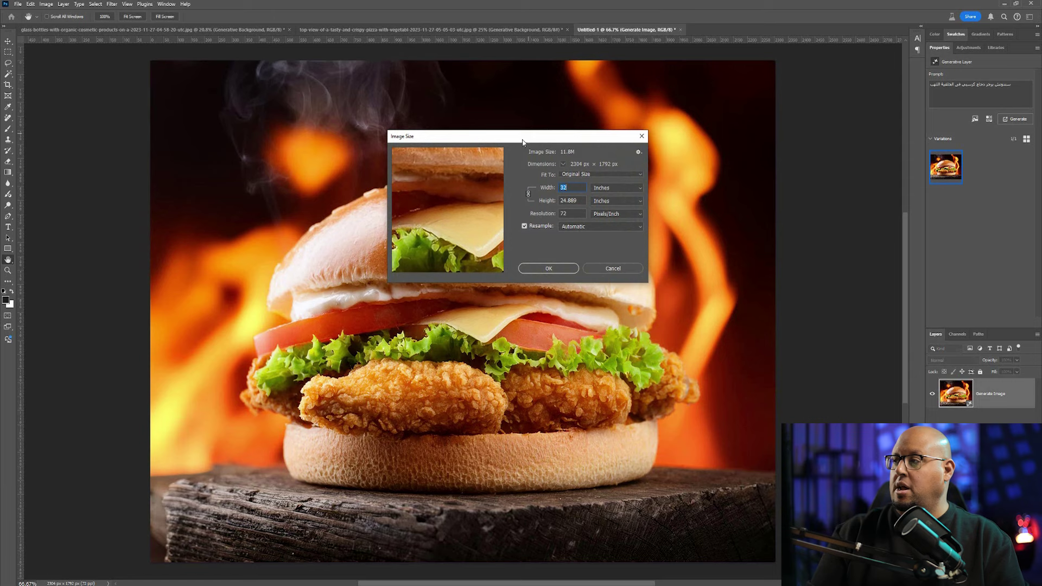
{"action": "left_click_drag", "start_coordinate": [523, 142], "coordinate": [240, 117]}
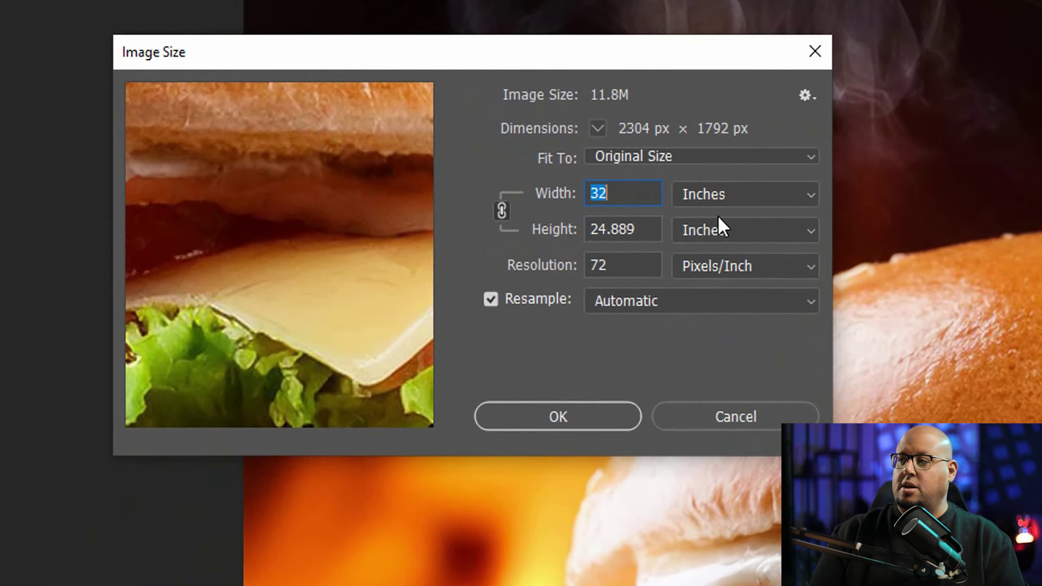
{"action": "left_click", "coordinate": [723, 200]}
{"action": "left_click", "coordinate": [724, 275]}
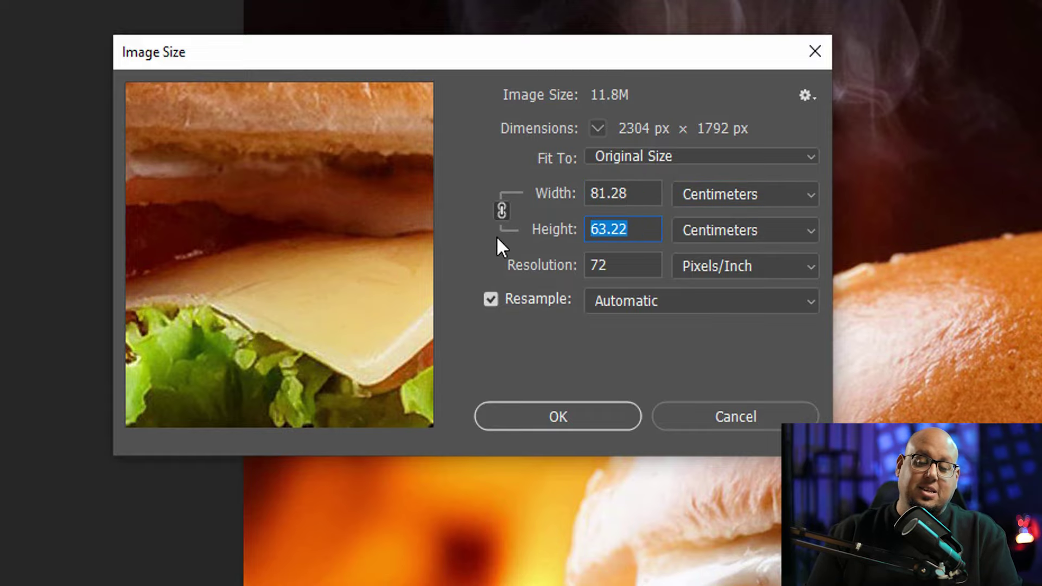
{"action": "key", "text": "Tab"}
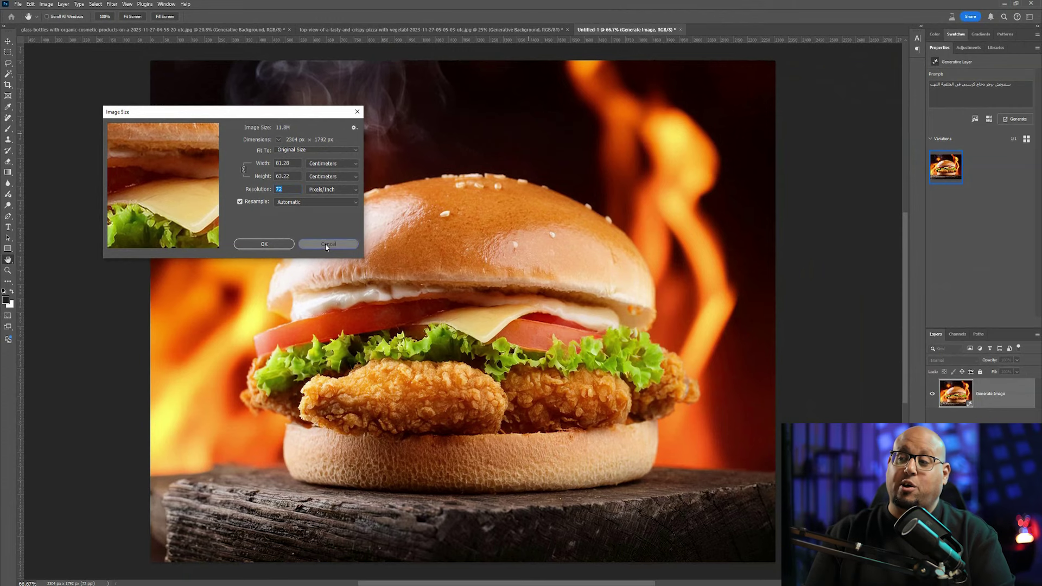
{"action": "left_click", "coordinate": [326, 244]}
{"action": "key", "text": "z"}
{"action": "left_click_drag", "start_coordinate": [418, 380], "coordinate": [304, 190]}
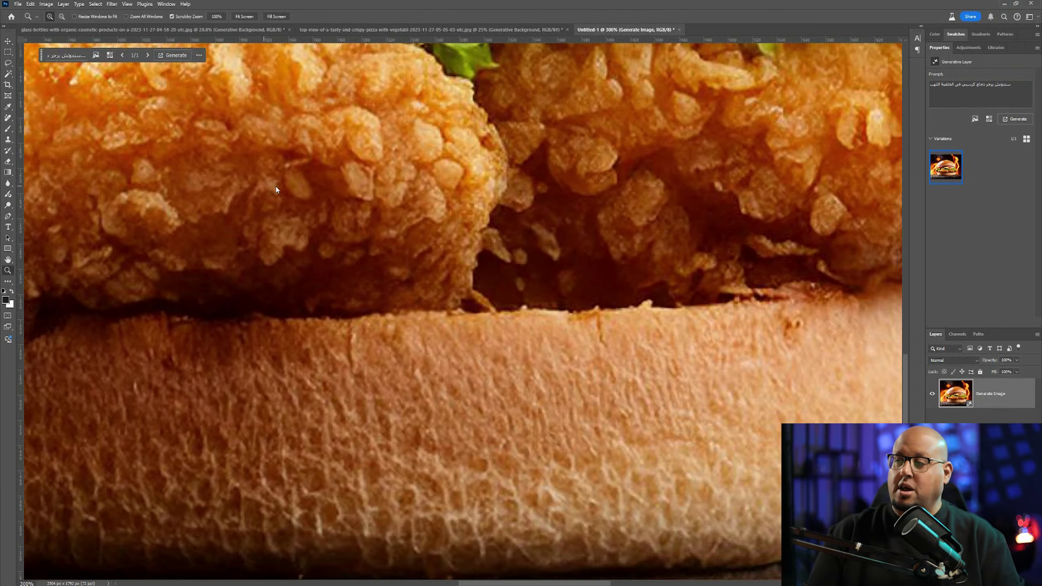
{"action": "right_click", "coordinate": [275, 187]}
{"action": "left_click", "coordinate": [287, 191]}
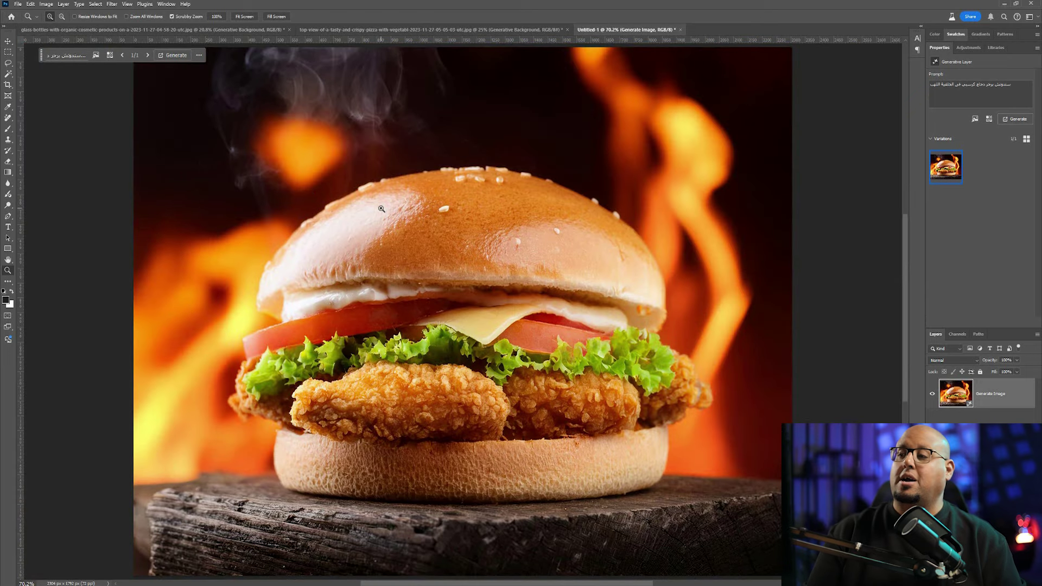
{"action": "key", "text": "ctrl+minus"}
{"action": "key", "text": "ctrl+minus"}
{"action": "key", "text": "ctrl+minus"}
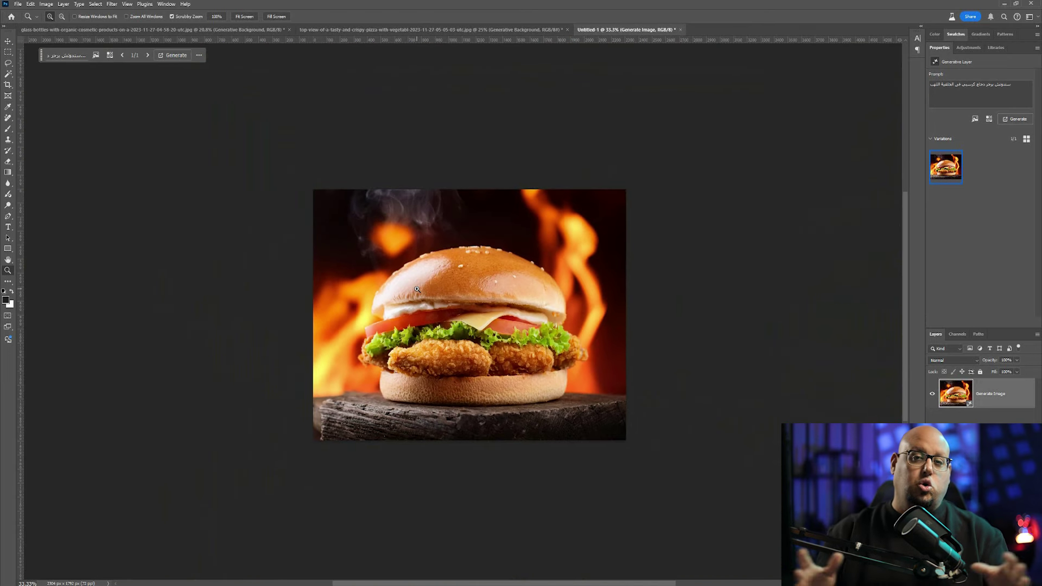